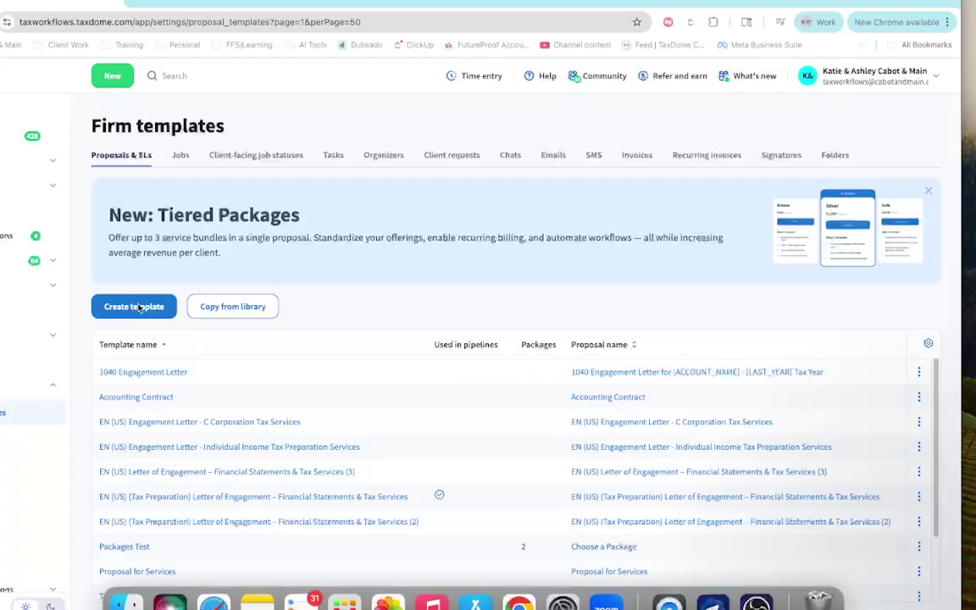
- Open the Packages Test proposal template and advance through General and Introduction to the Services stage
scroll(152, 406, "down", 2)
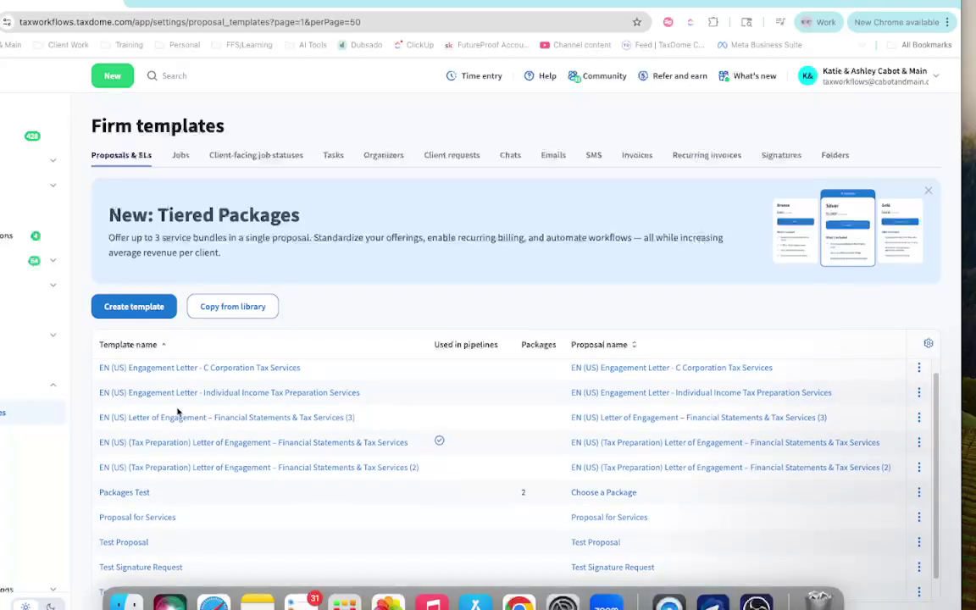
left_click(125, 493)
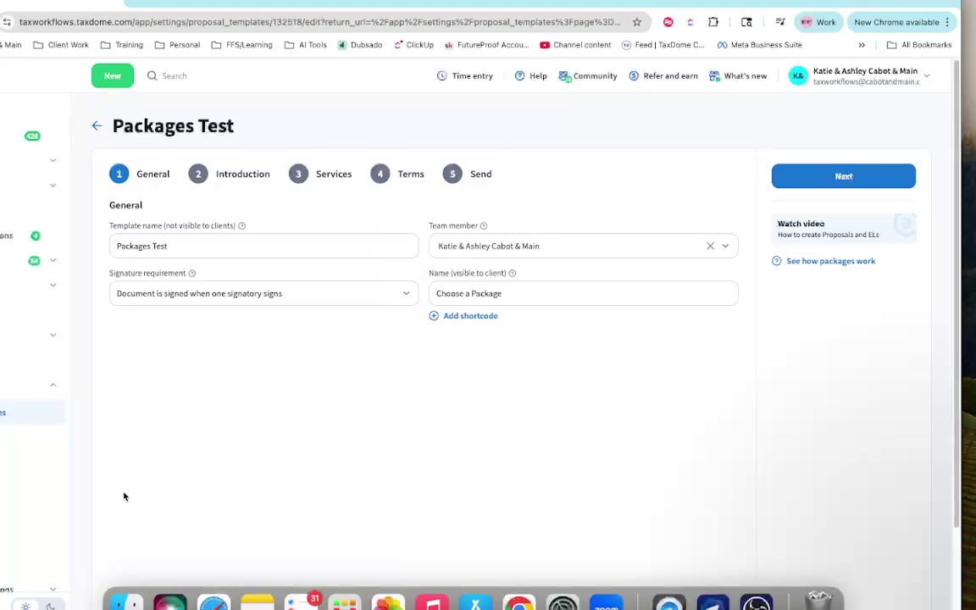
mouse_move(195, 291)
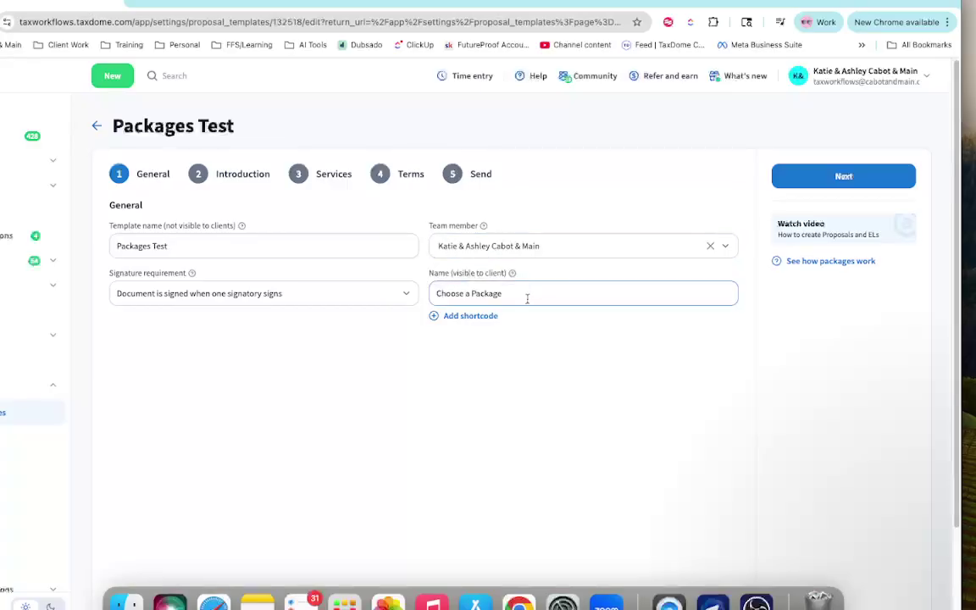
left_click(783, 175)
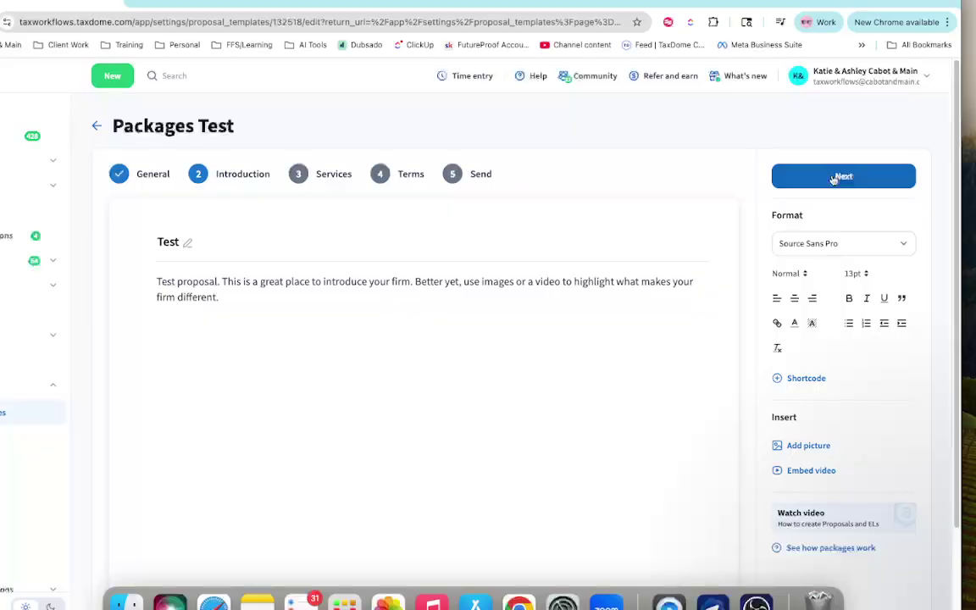
left_click(835, 177)
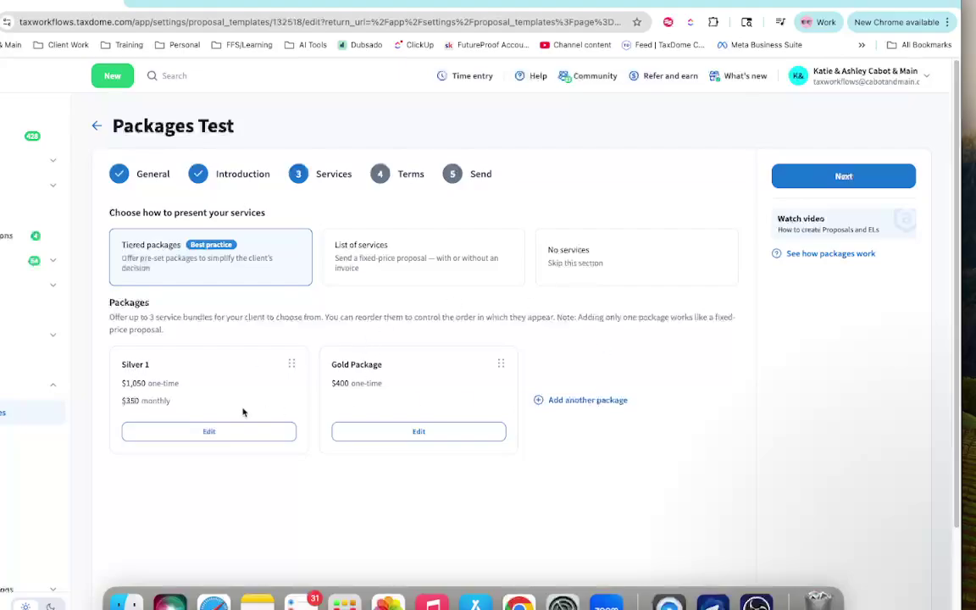
- Open the Silver 1 package for editing and go over its name and description fields
left_click(210, 432)
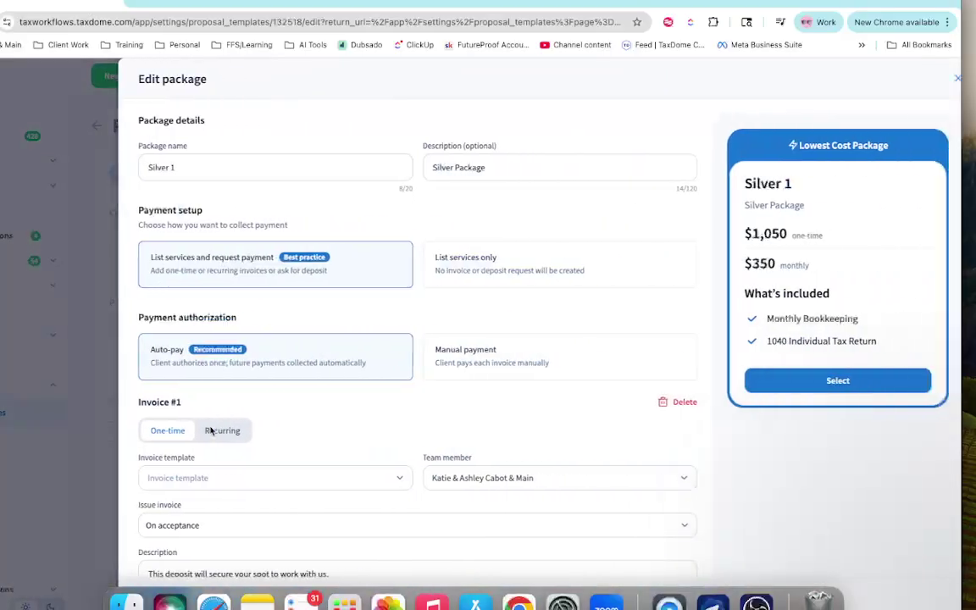
left_click(224, 166)
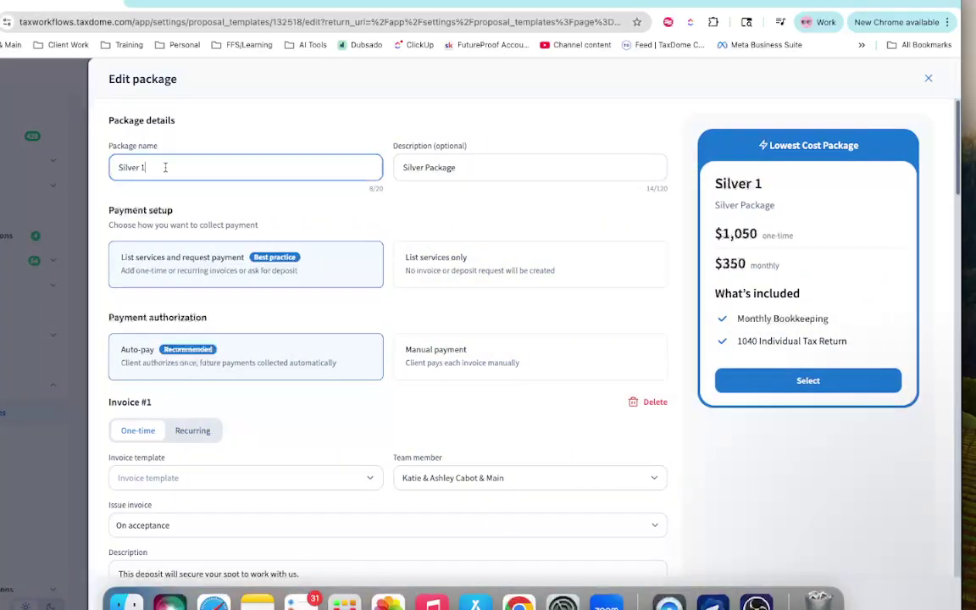
left_click_drag(225, 165, 59, 140)
left_click_drag(403, 167, 449, 162)
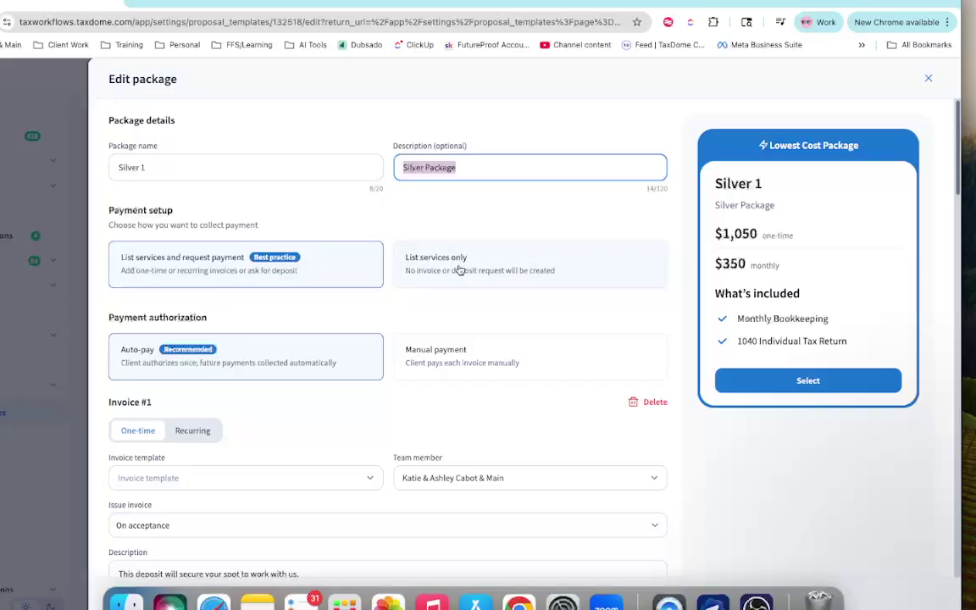
- Apply the Deposit for Services invoice template to Invoice #1 of the package
scroll(188, 224, "down", 2)
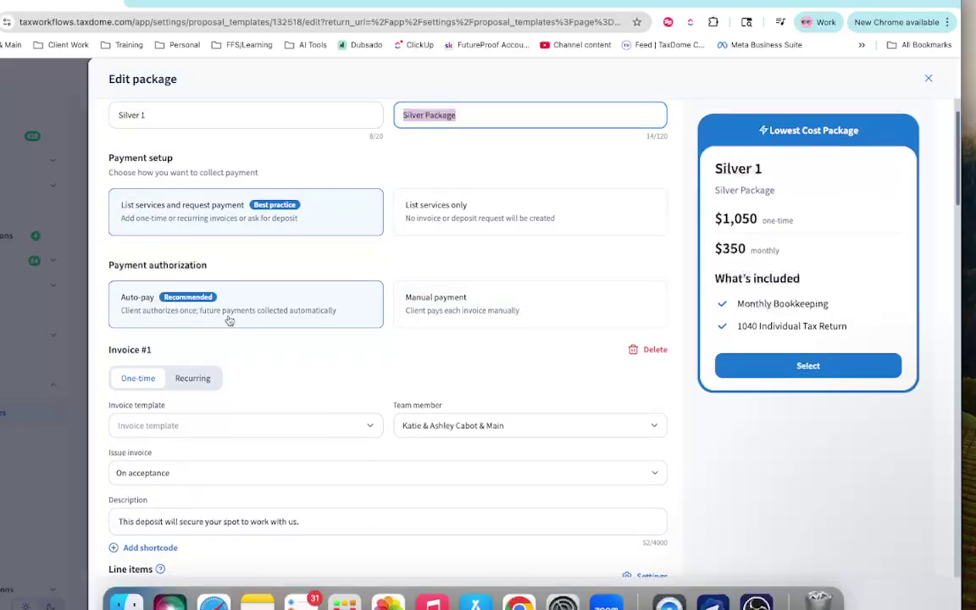
scroll(227, 318, "down", 3)
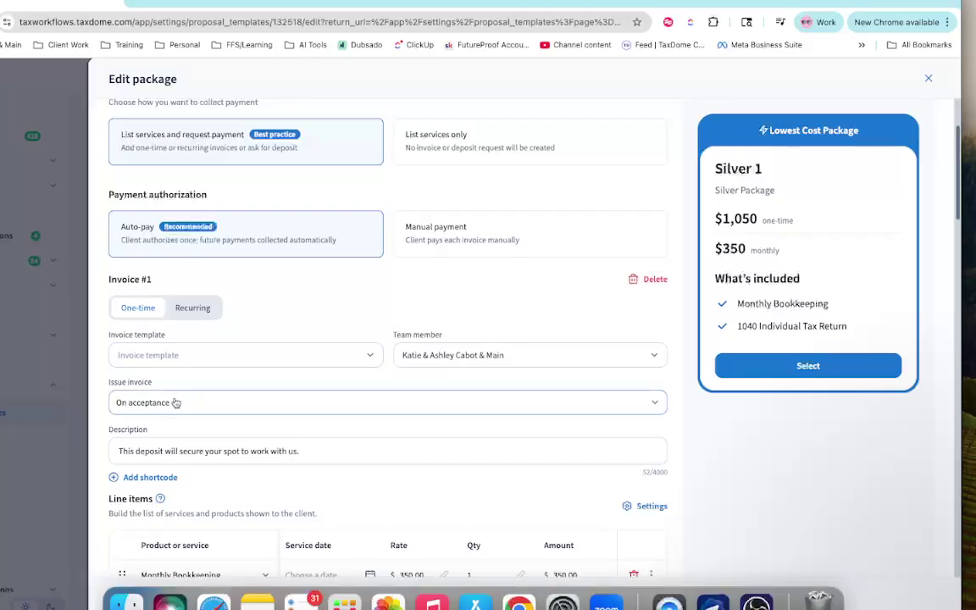
left_click(155, 361)
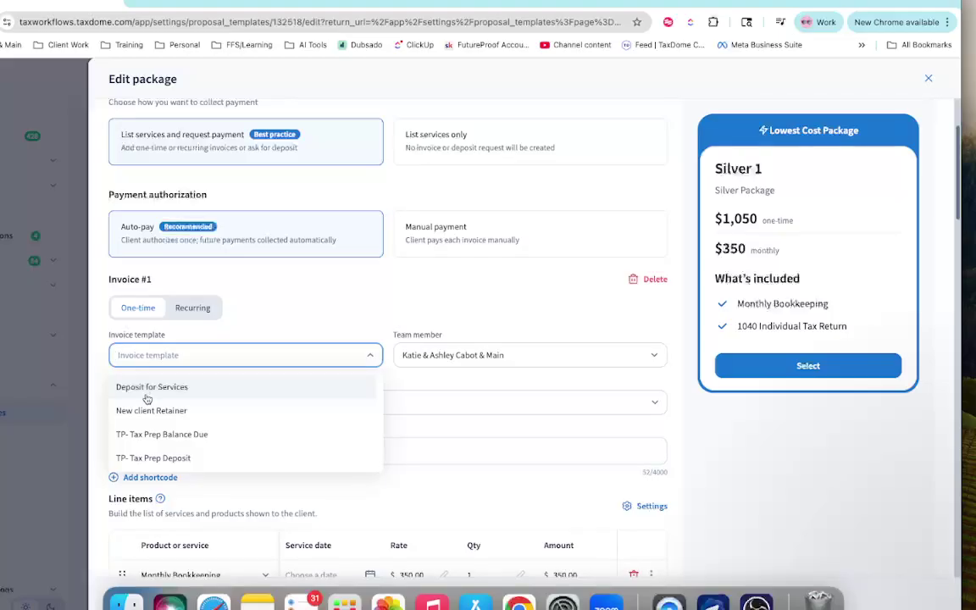
left_click(146, 389)
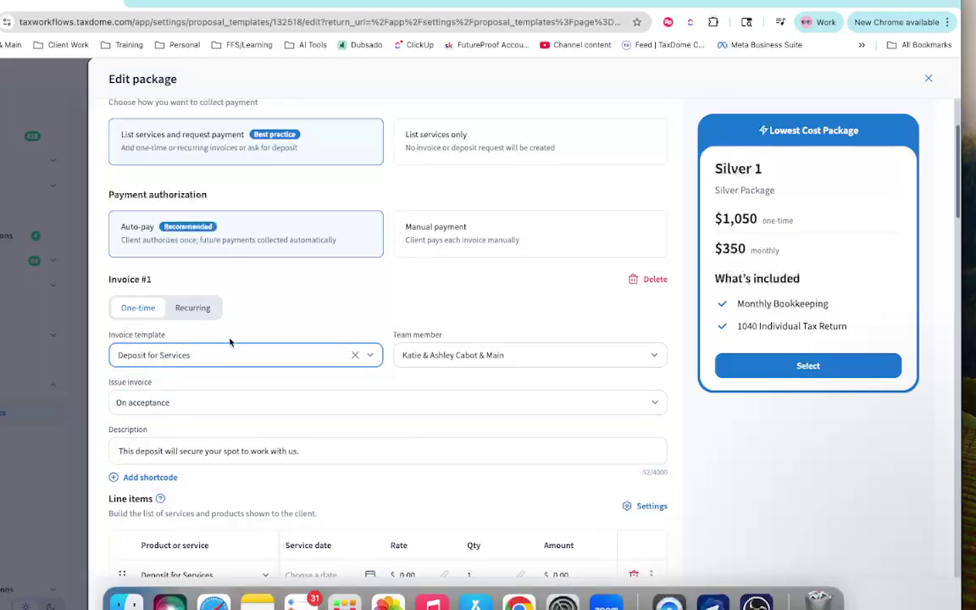
- Delete the Monthly Bookkeeping, 1040 Individual Tax Return, Consulting and duplicate Deposit for Services line items from Invoice #1
scroll(273, 309, "down", 2)
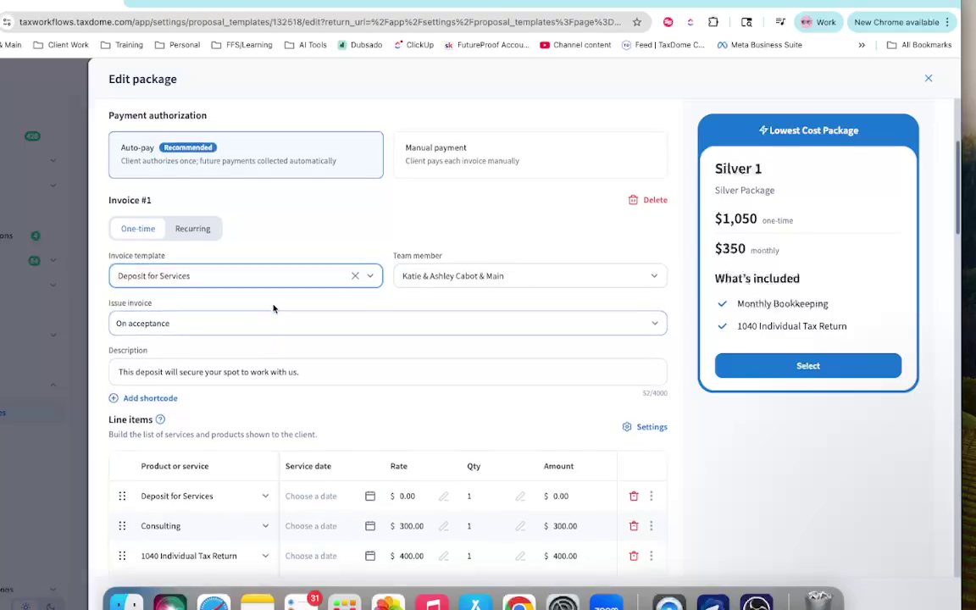
scroll(222, 307, "down", 1)
scroll(219, 378, "down", 1)
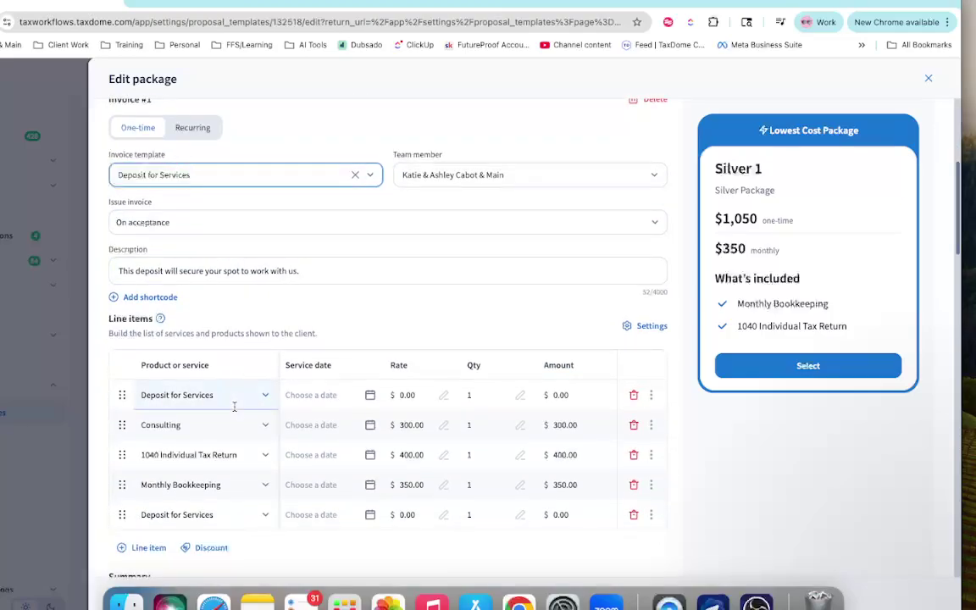
scroll(228, 364, "down", 1)
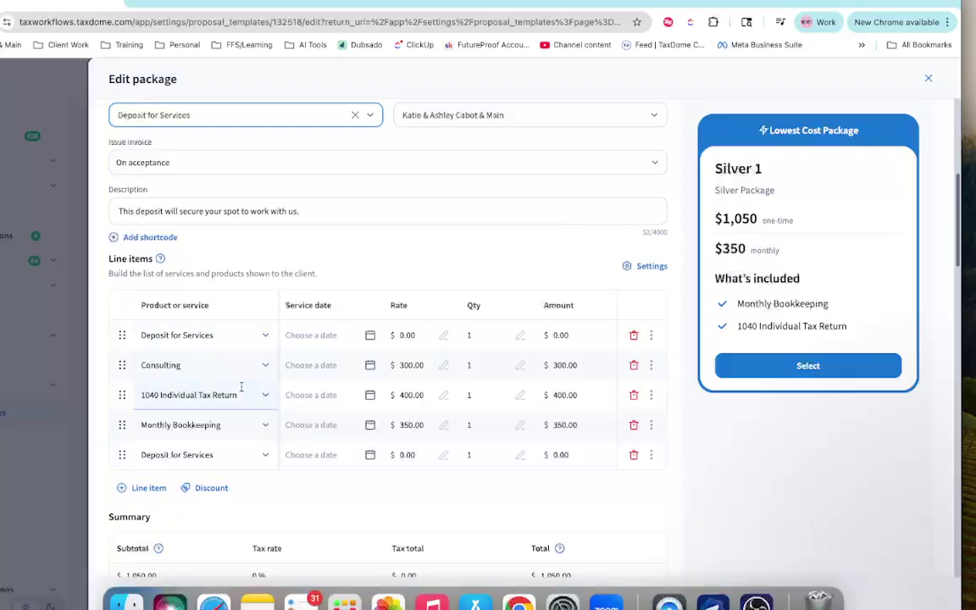
left_click(634, 425)
left_click(634, 395)
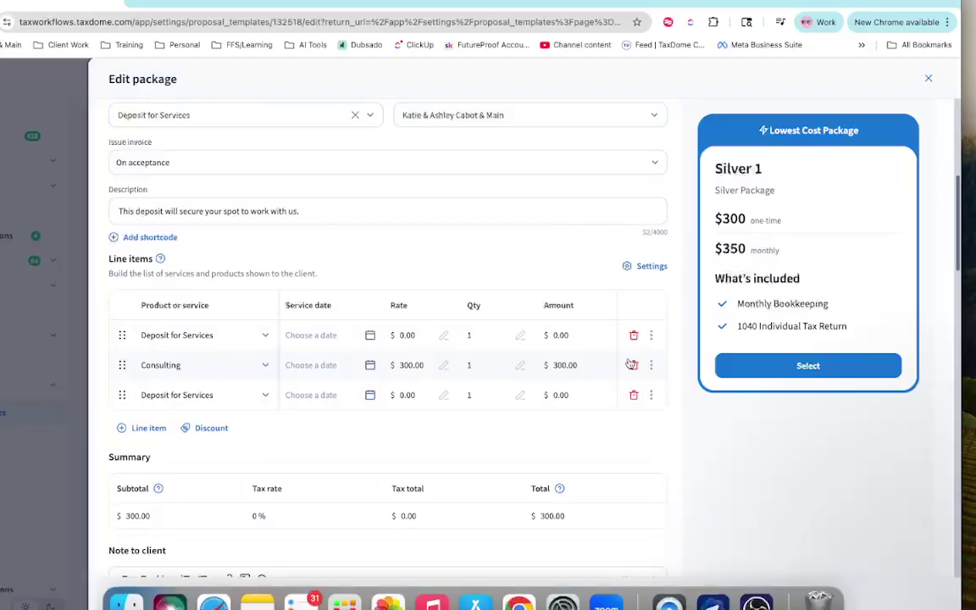
left_click(634, 365)
left_click(634, 335)
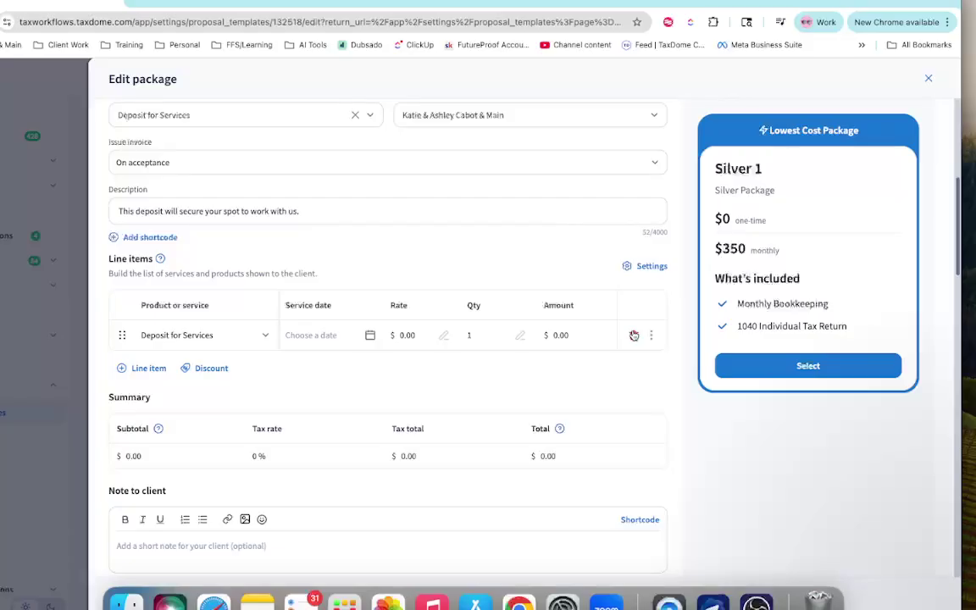
- Set the Deposit for Services line item's service date to Nov-04-2025 and its rate to $350
left_click(343, 329)
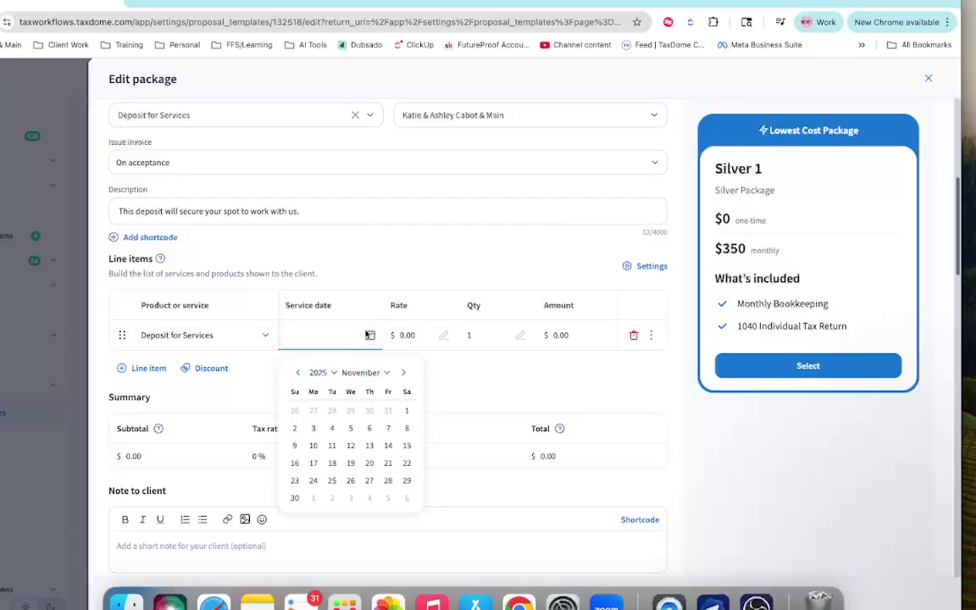
left_click(329, 428)
left_click(440, 334)
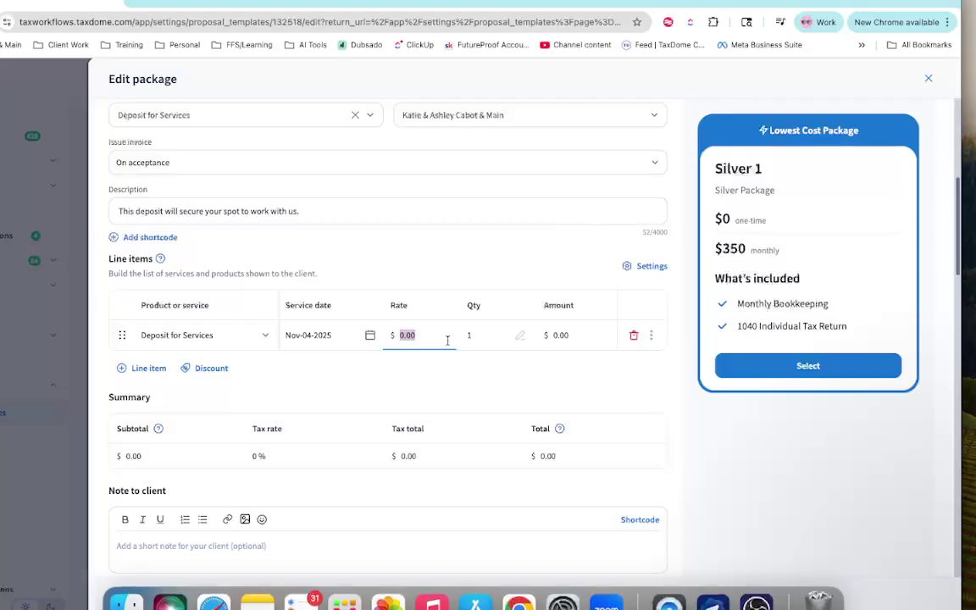
type("350")
left_click(422, 377)
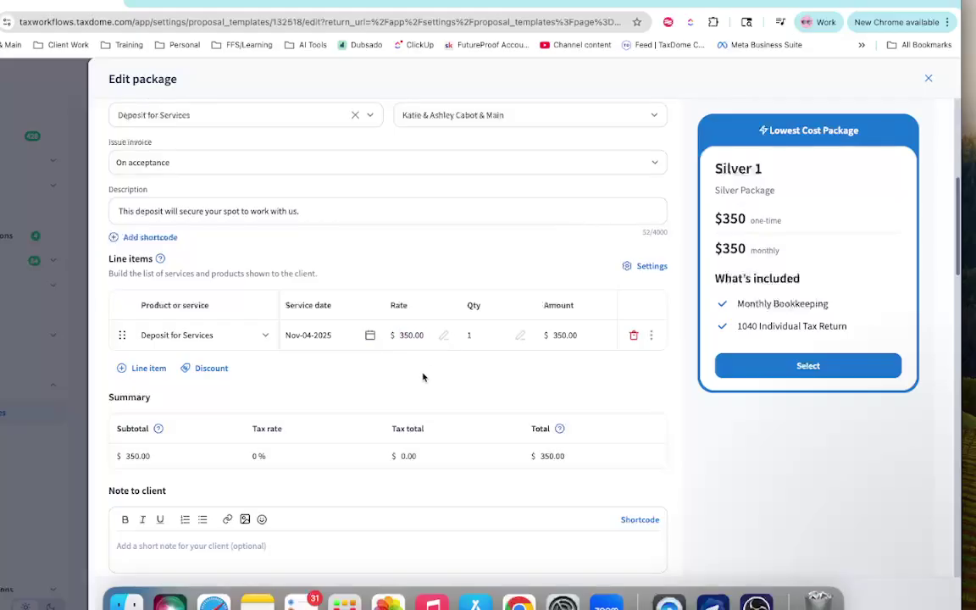
- Delete the existing recurring Invoice #2 from the package
scroll(280, 351, "down", 2)
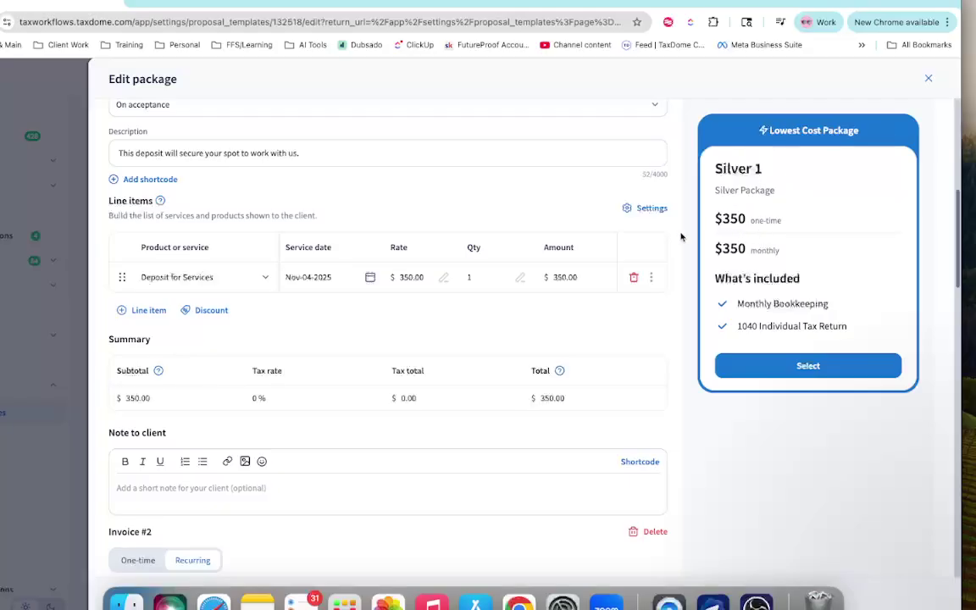
scroll(191, 418, "down", 5)
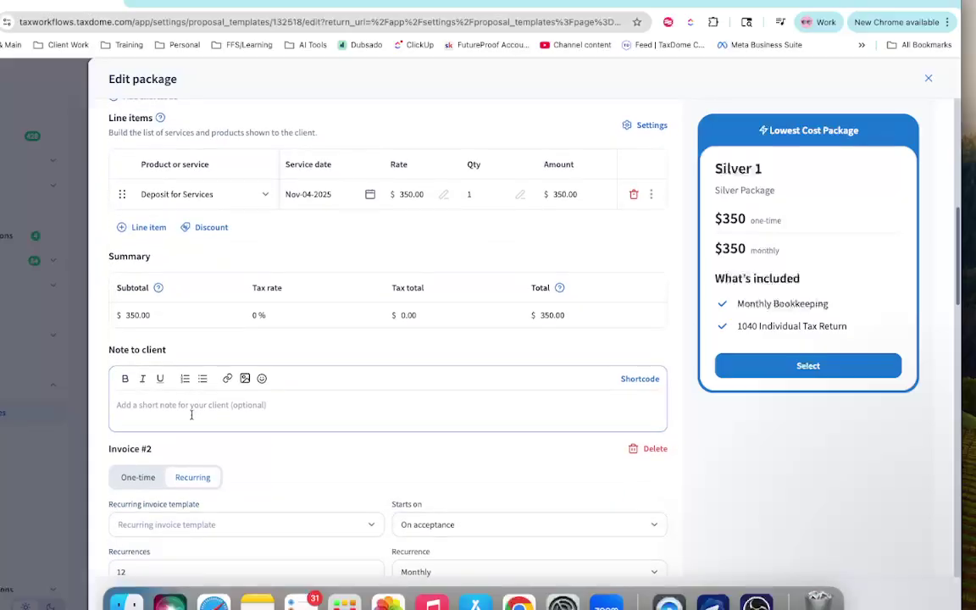
scroll(169, 292, "down", 2)
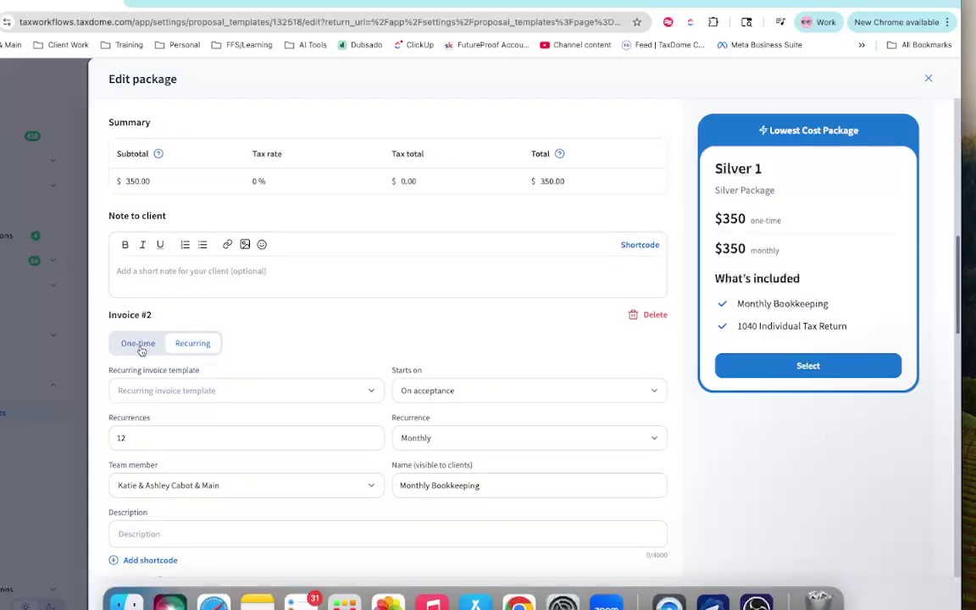
left_click(660, 315)
left_click(297, 372)
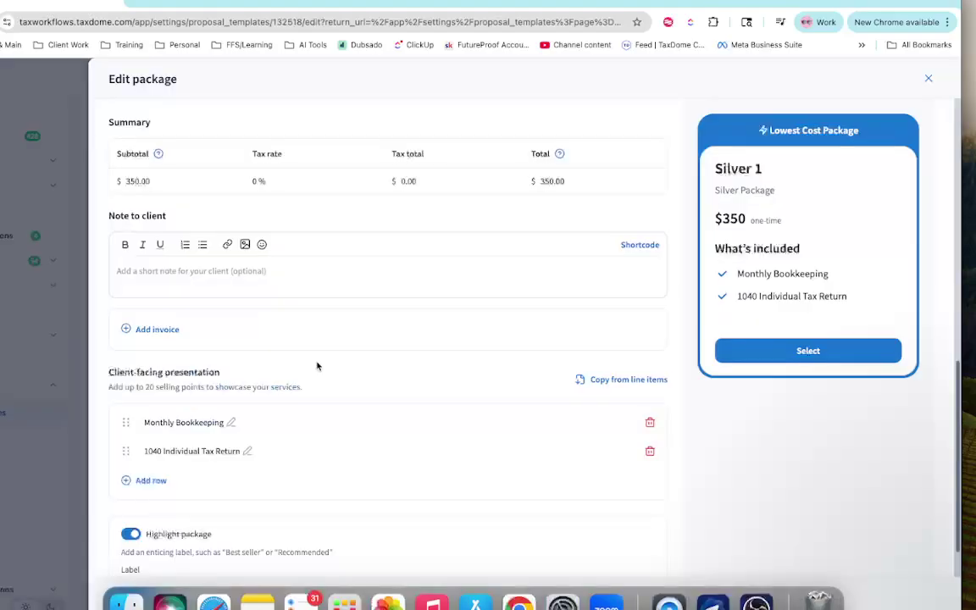
- Add a second invoice to the package, make it recurring and apply the Monthly Bookkeeping template
left_click(157, 330)
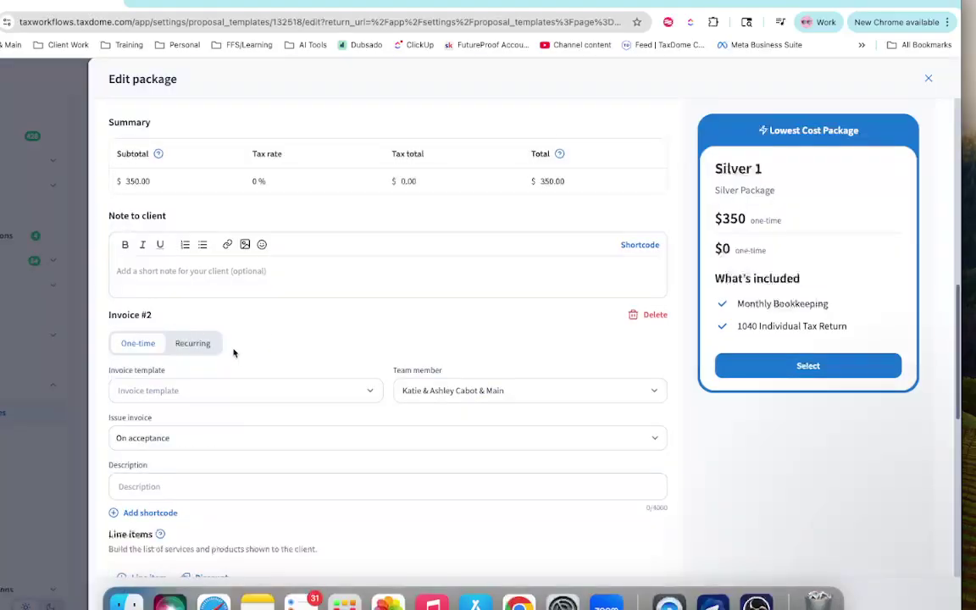
left_click(200, 346)
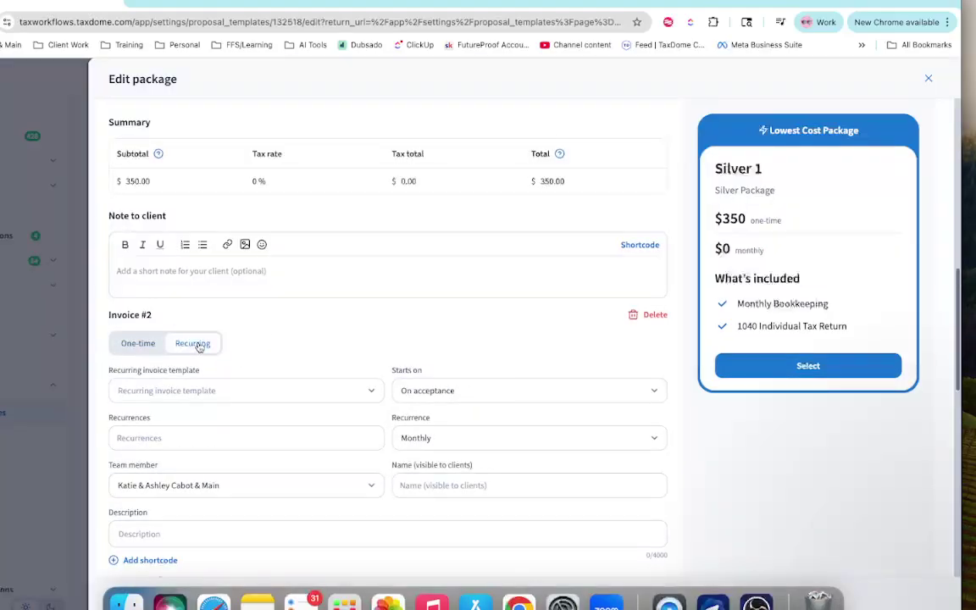
left_click(175, 395)
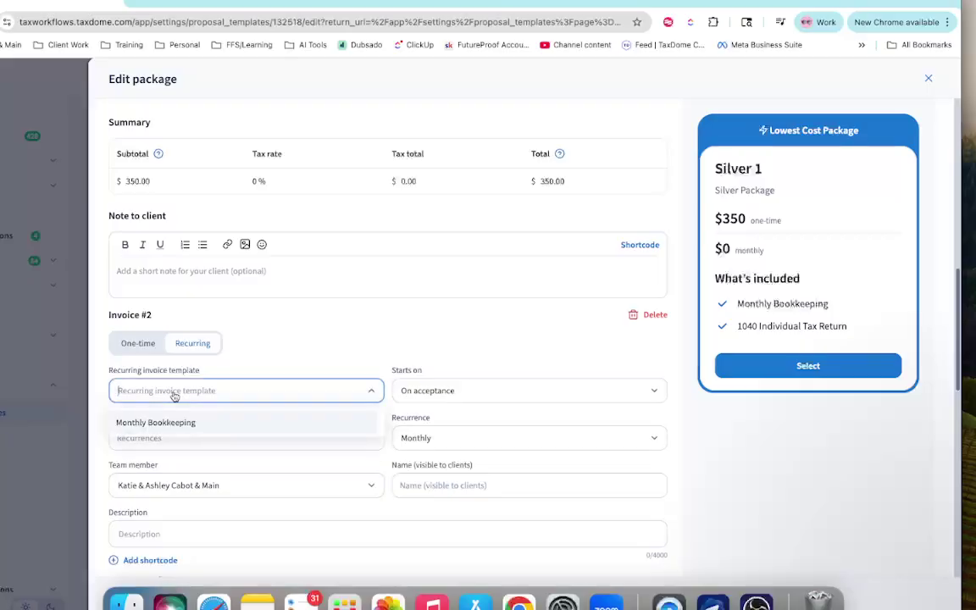
left_click(165, 424)
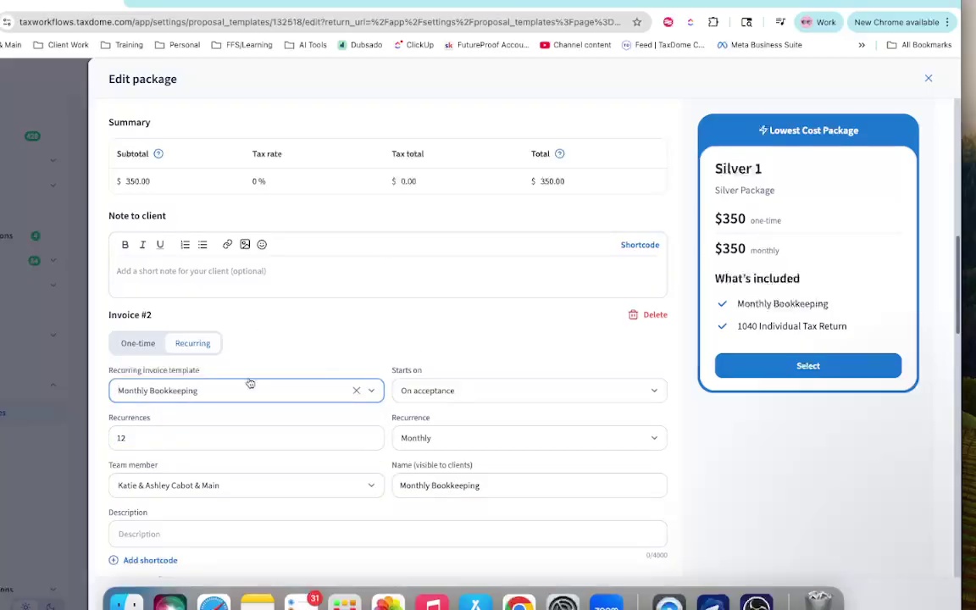
- Review the recurring invoice's recurrence settings, line items, summary and payment schedule
scroll(260, 502, "down", 1)
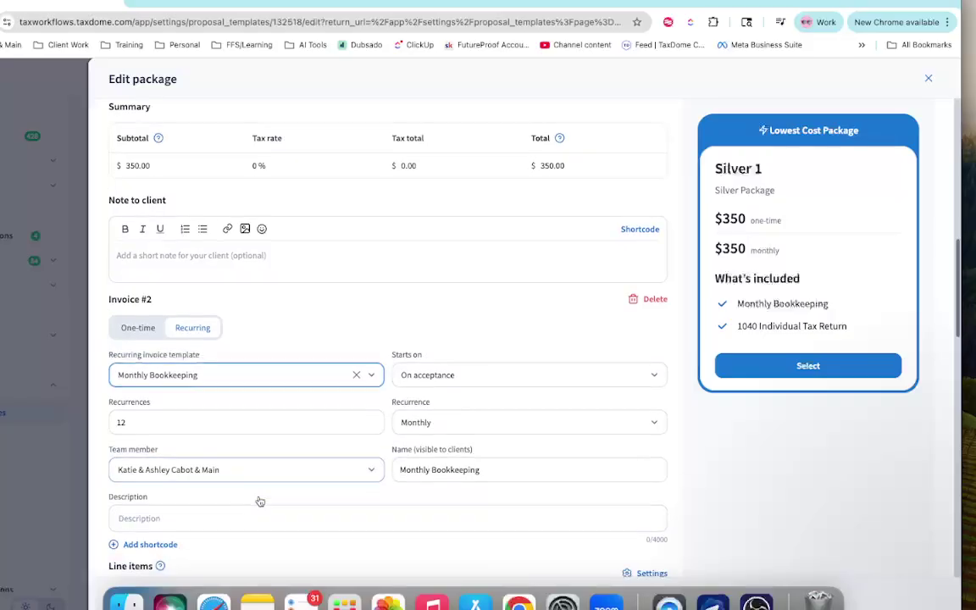
scroll(260, 502, "down", 3)
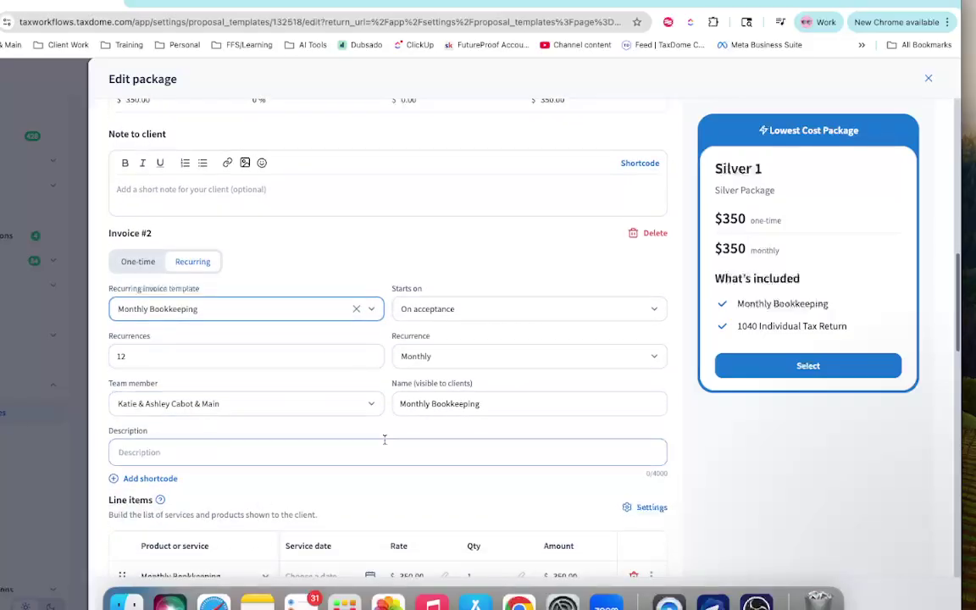
scroll(384, 440, "down", 7)
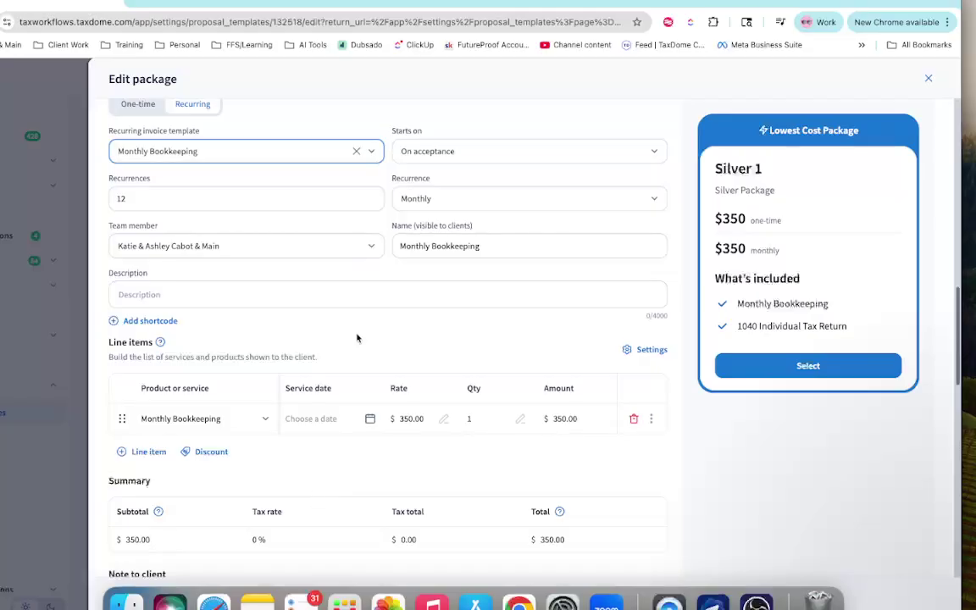
scroll(281, 400, "down", 3)
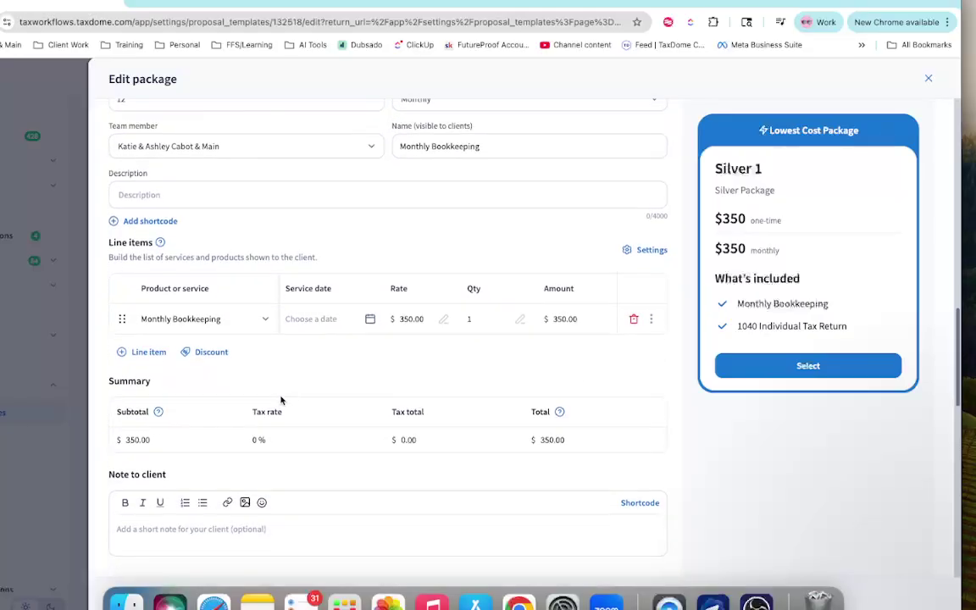
scroll(281, 400, "down", 4)
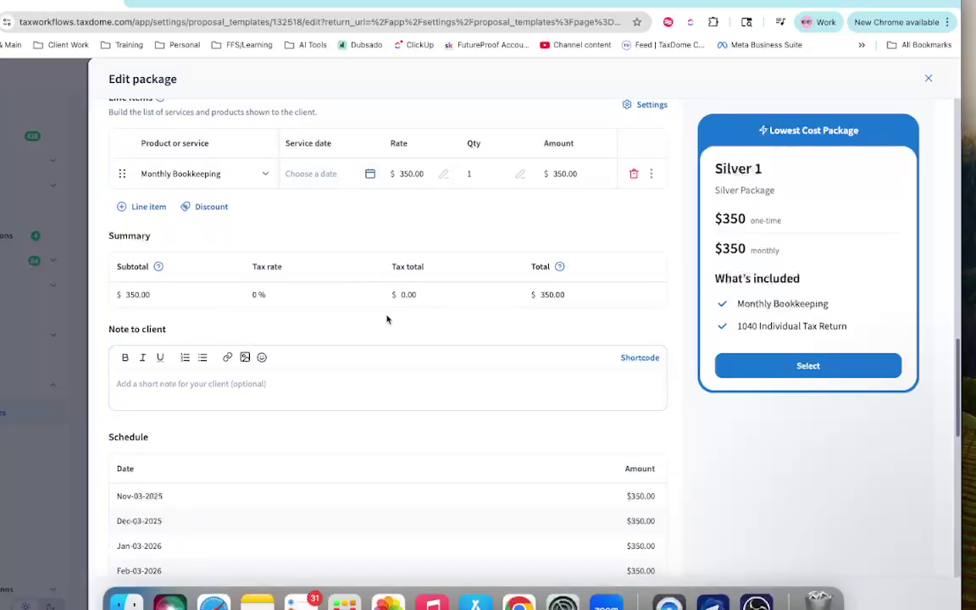
scroll(387, 320, "down", 3)
scroll(387, 320, "down", 1)
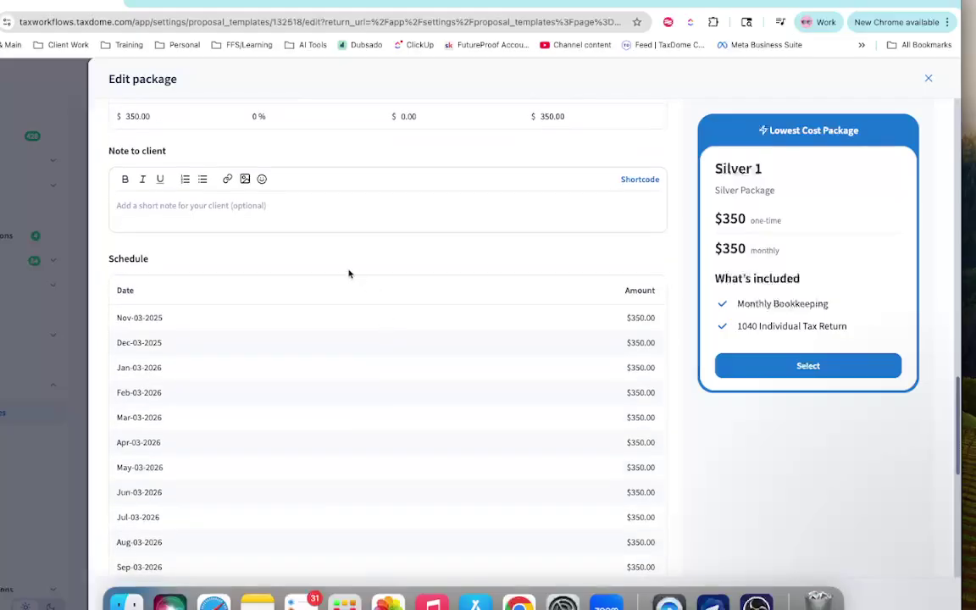
scroll(342, 457, "down", 9)
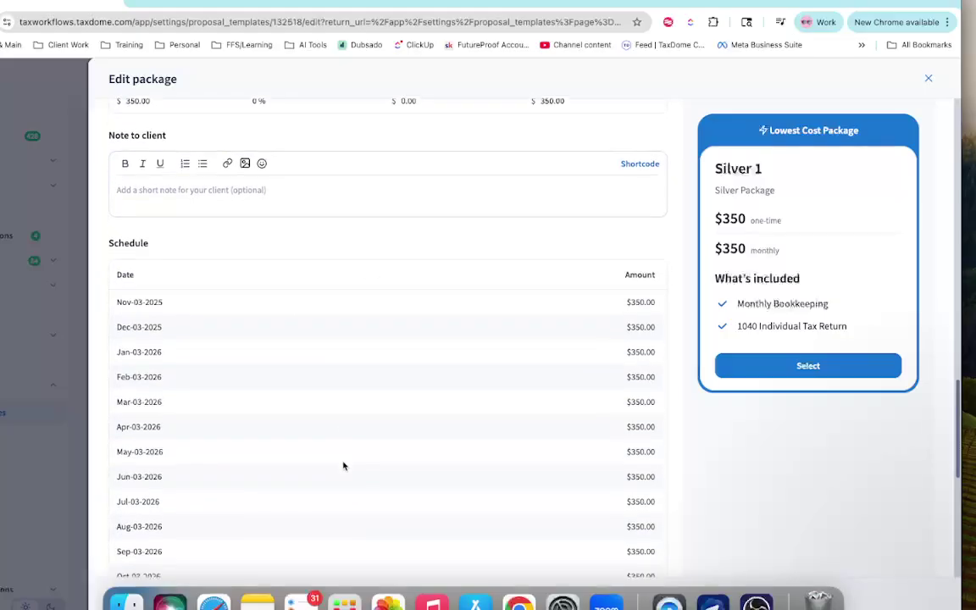
- Replace the package's client-facing selling points with a copy of its invoice line items
scroll(344, 465, "down", 3)
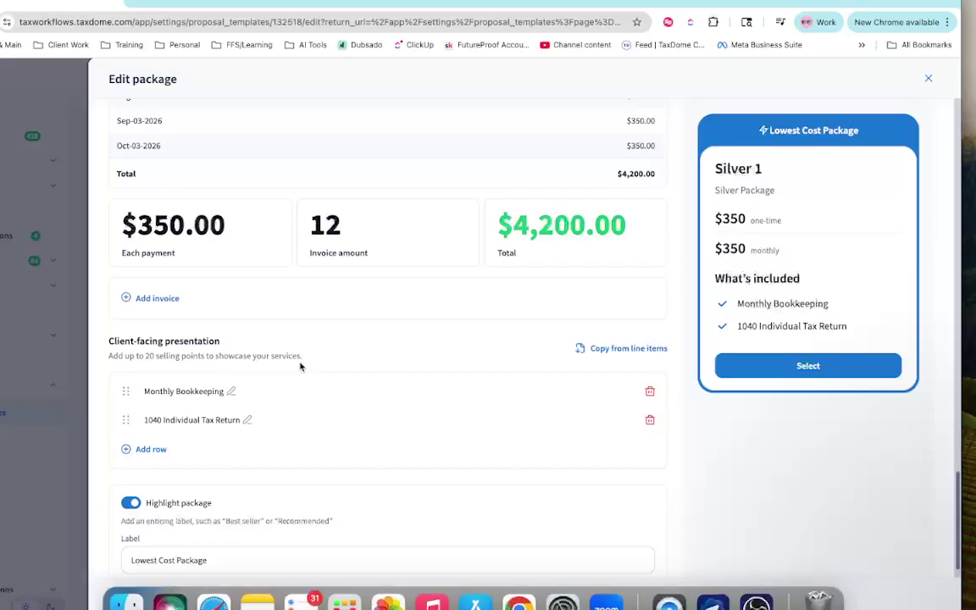
left_click(612, 349)
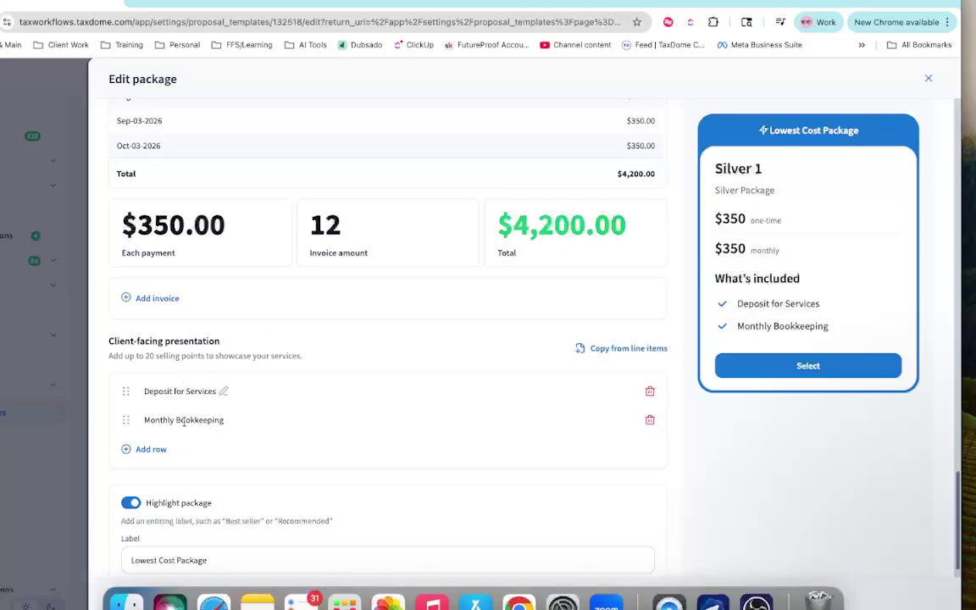
scroll(280, 285, "up", 5)
scroll(280, 285, "up", 5)
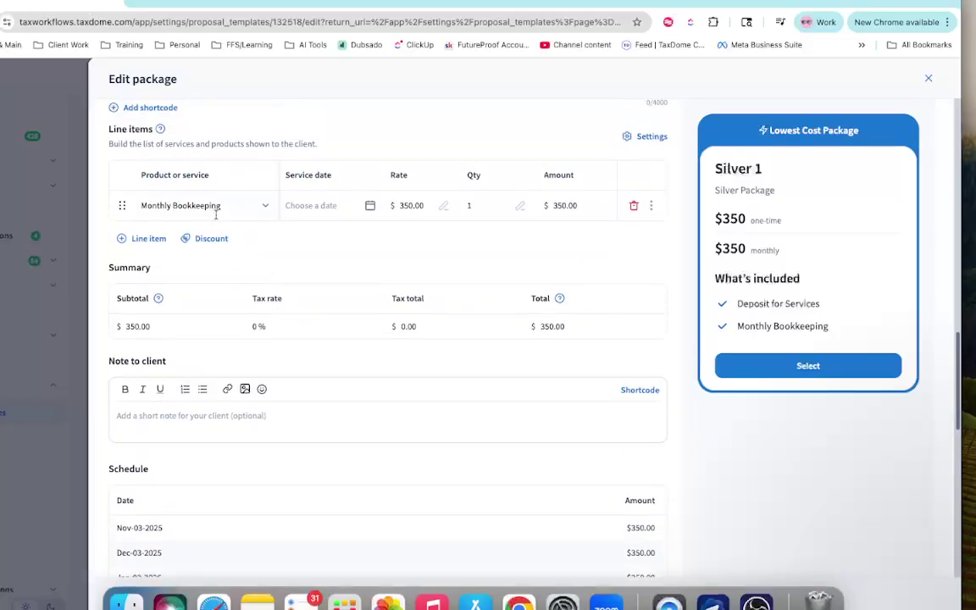
scroll(235, 389, "down", 10)
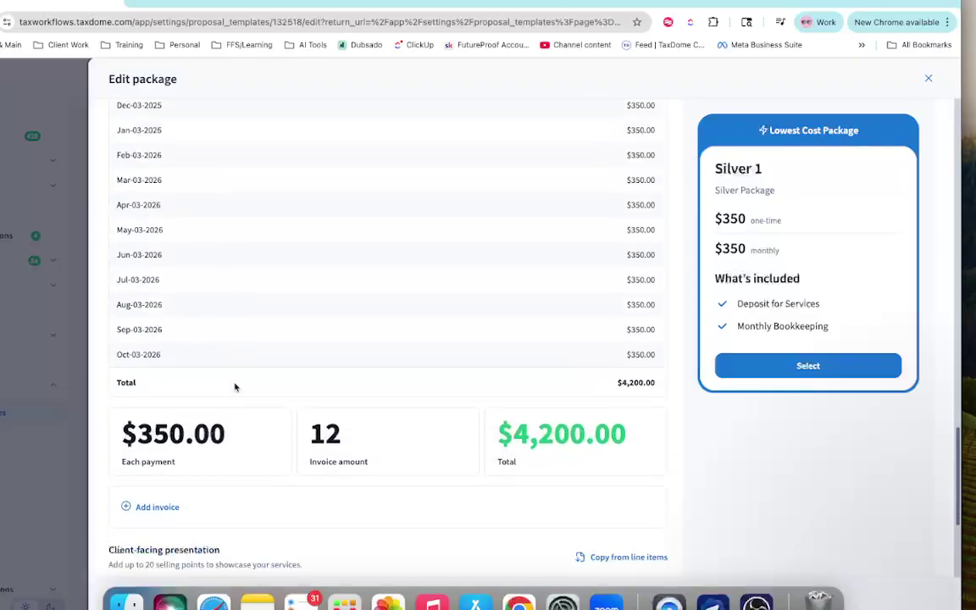
- Add a Monthly Consulting selling point to the client-facing presentation and remove the Deposit for Services one
left_click(137, 425)
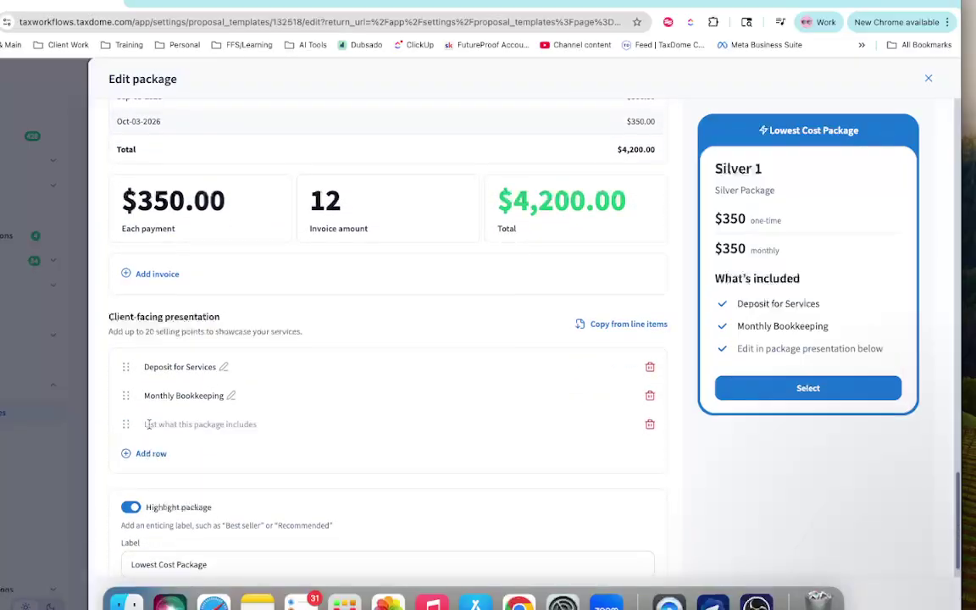
left_click(186, 423)
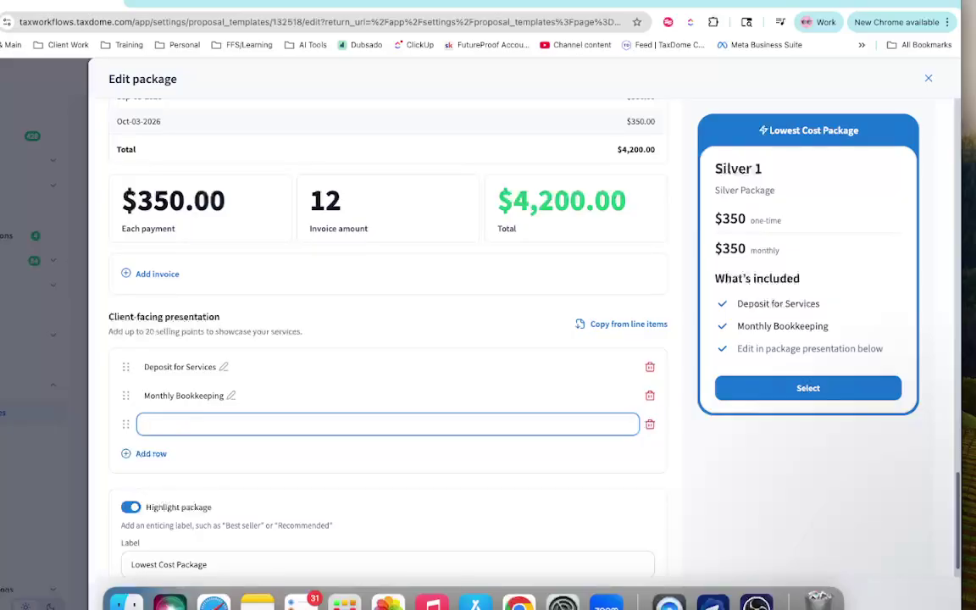
type("Monthly ")
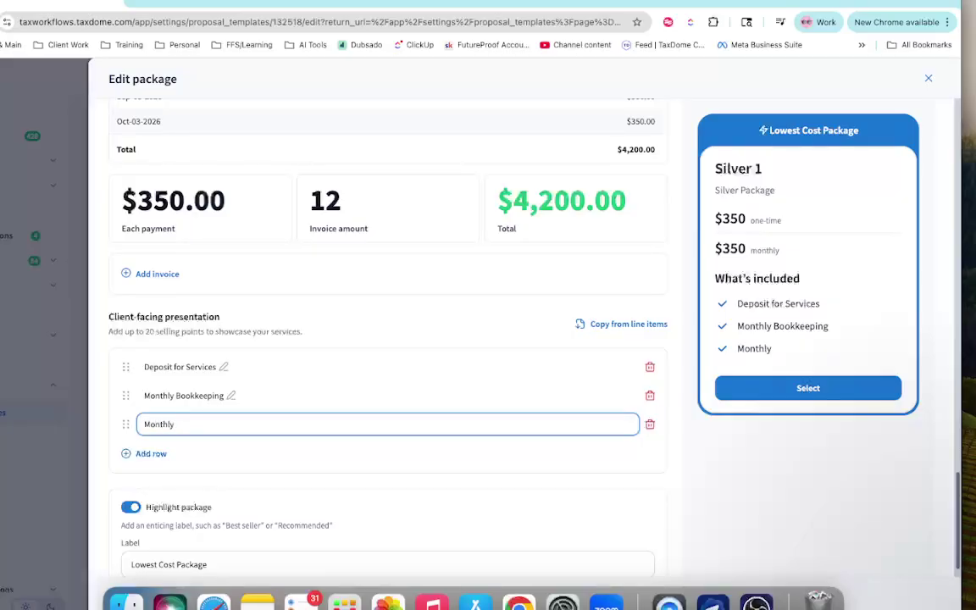
type("Consulting")
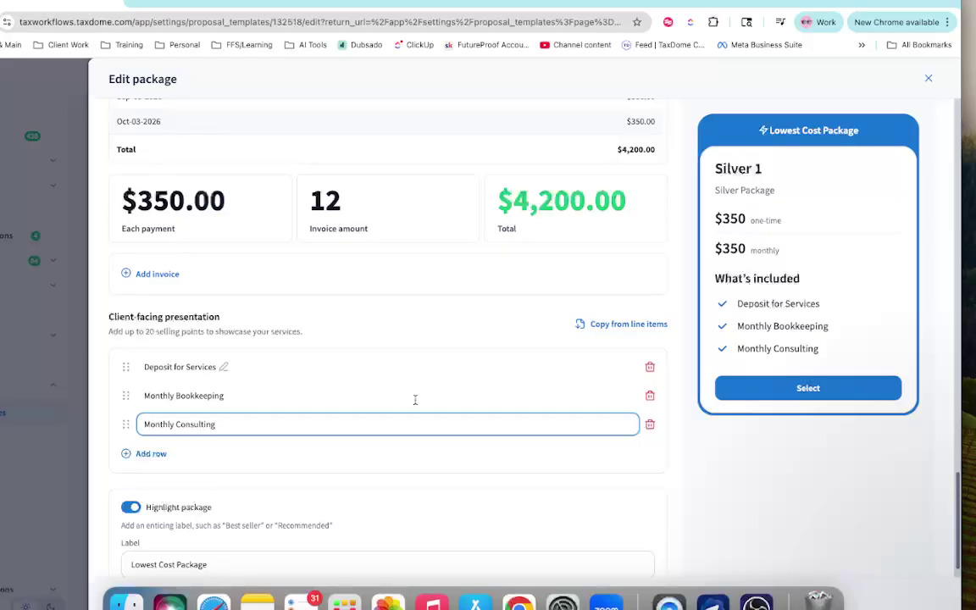
left_click(650, 367)
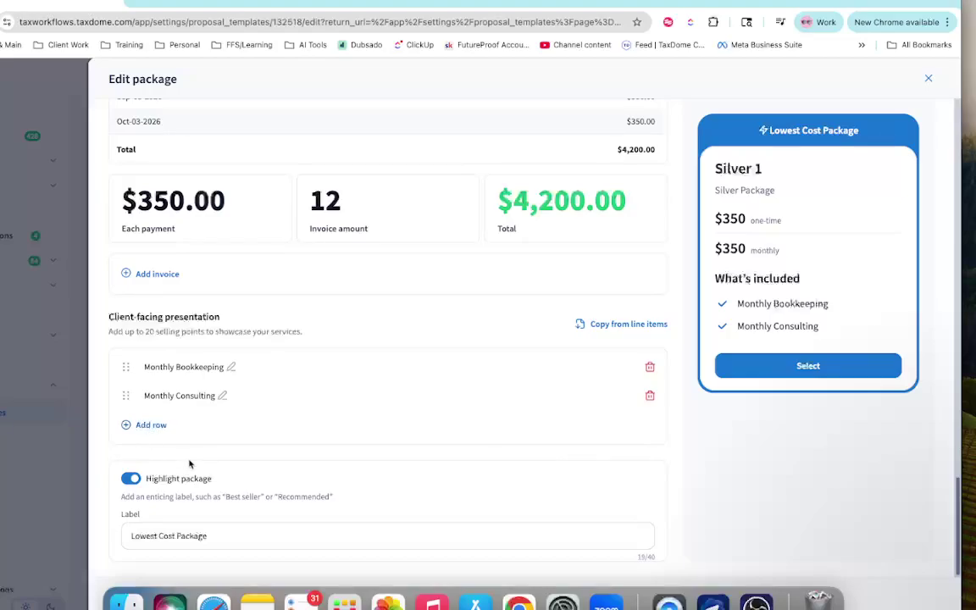
- Turn the package highlight off and back on to compare how the client preview card looks
left_click(130, 478)
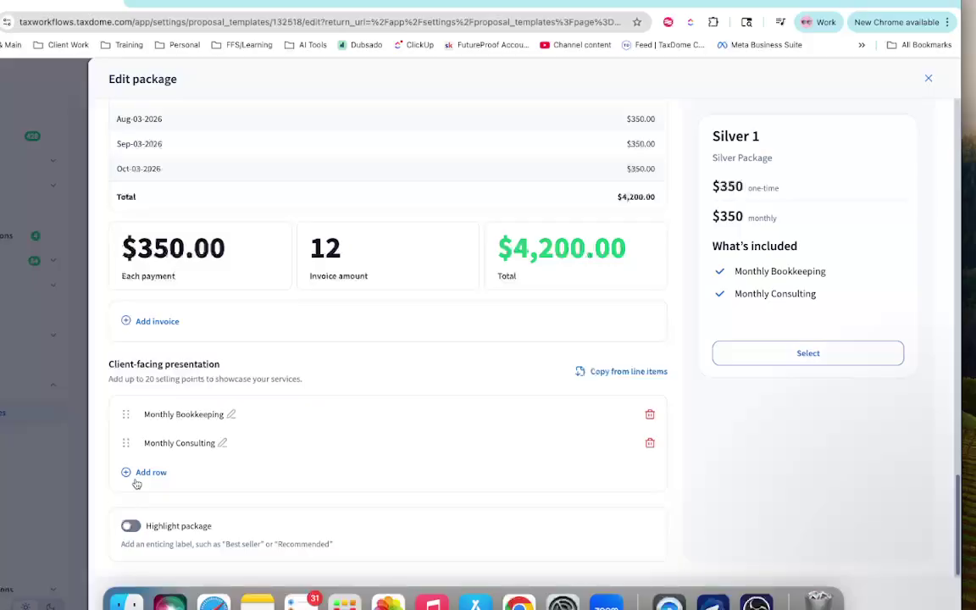
left_click(131, 526)
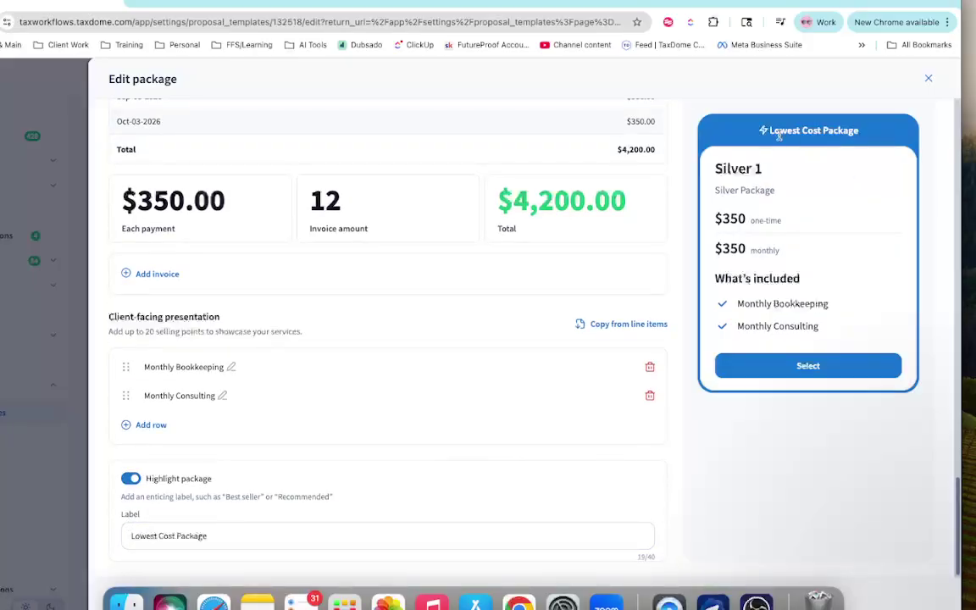
triple_click(772, 130)
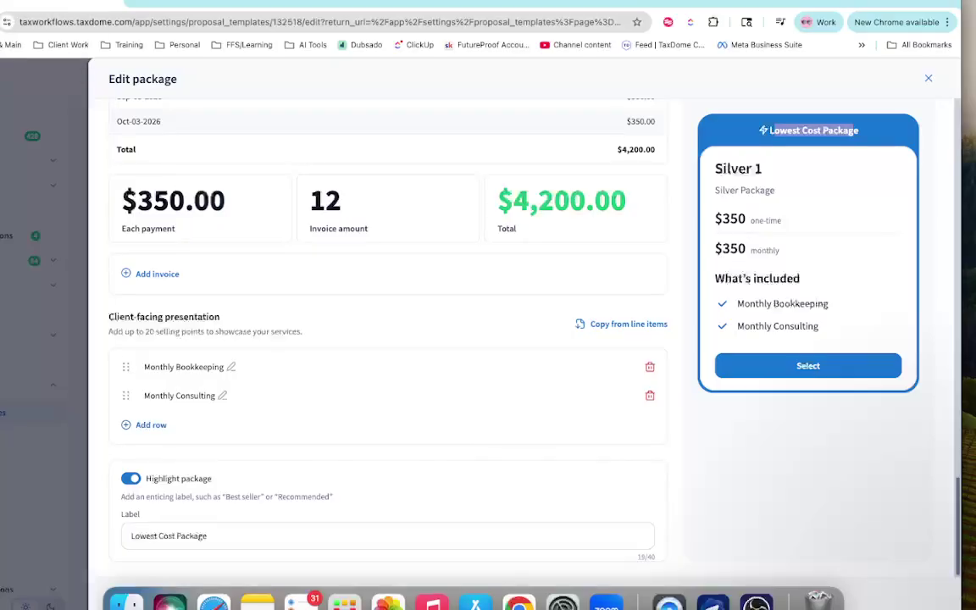
scroll(830, 463, "up", 1)
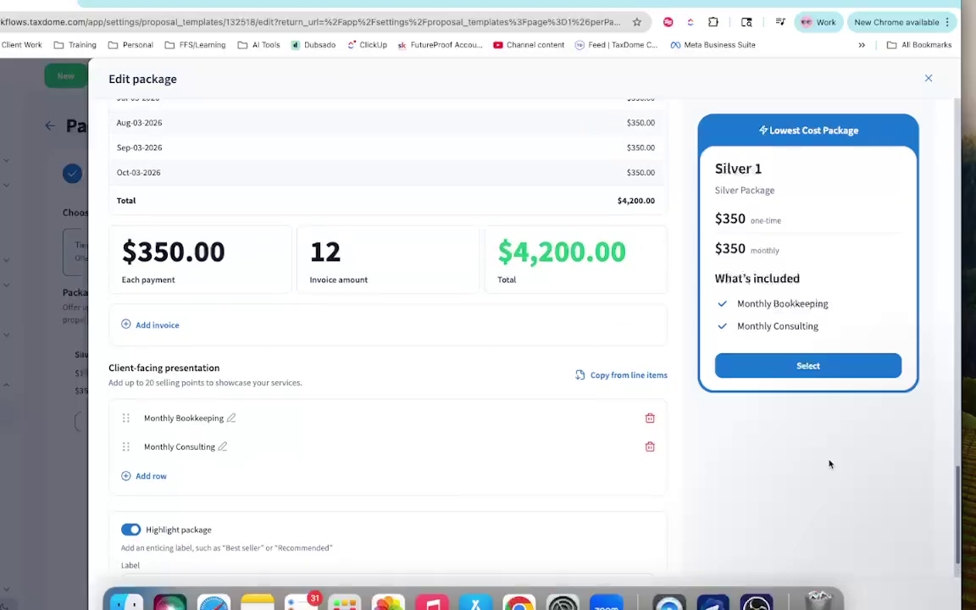
scroll(829, 463, "up", 20)
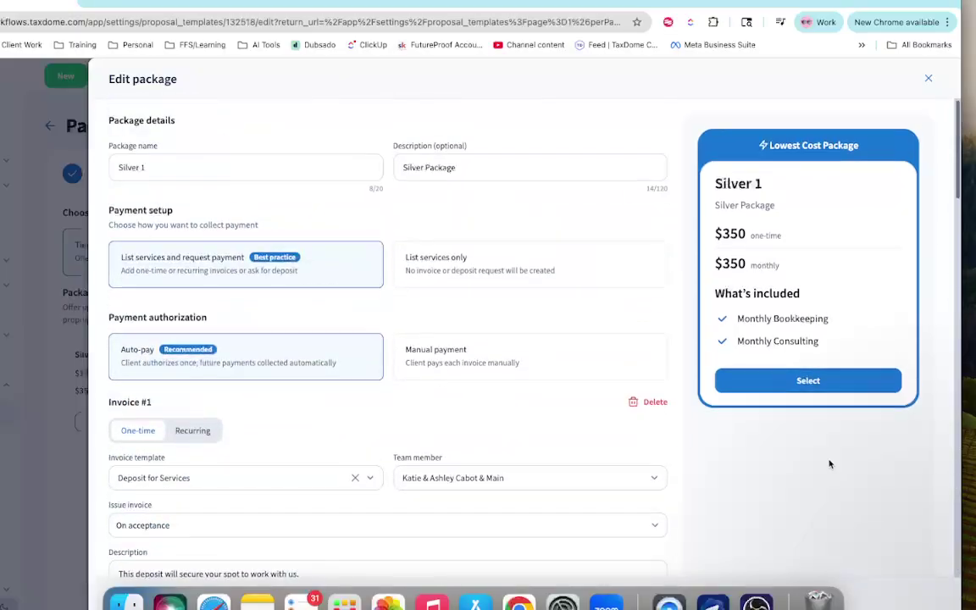
- Close the package editor and add a third package by duplicating Silver 1
left_click(928, 78)
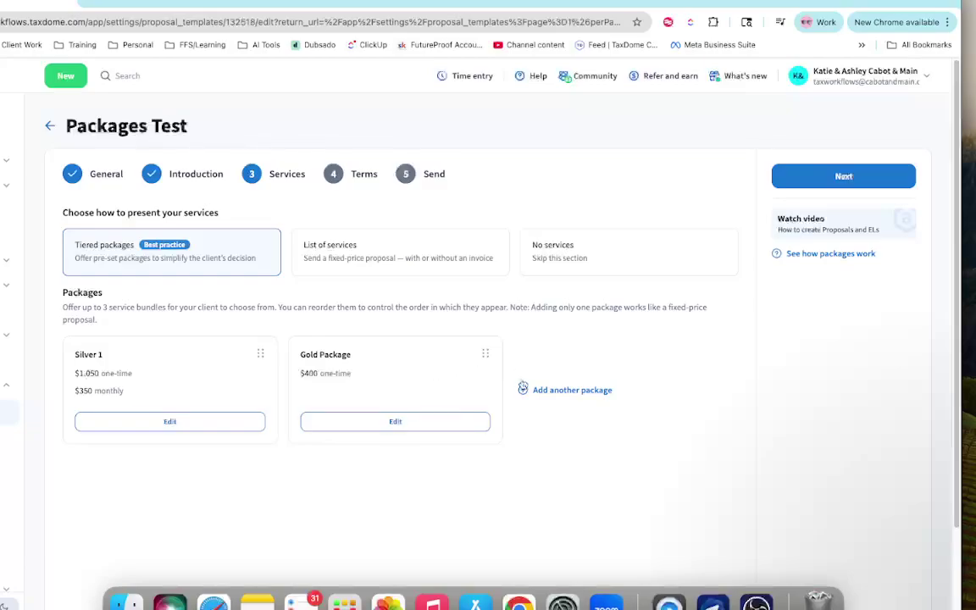
left_click(547, 391)
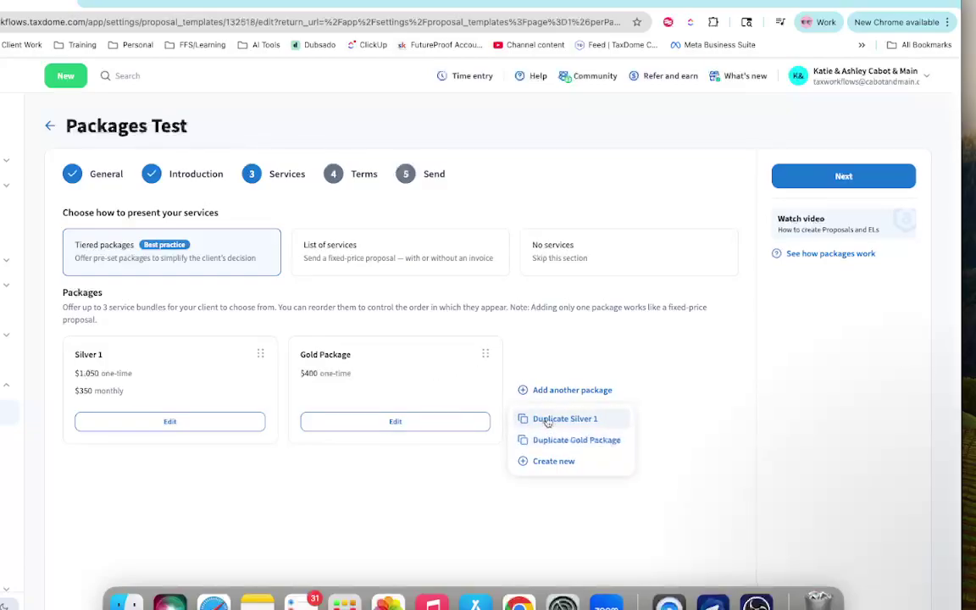
left_click(552, 420)
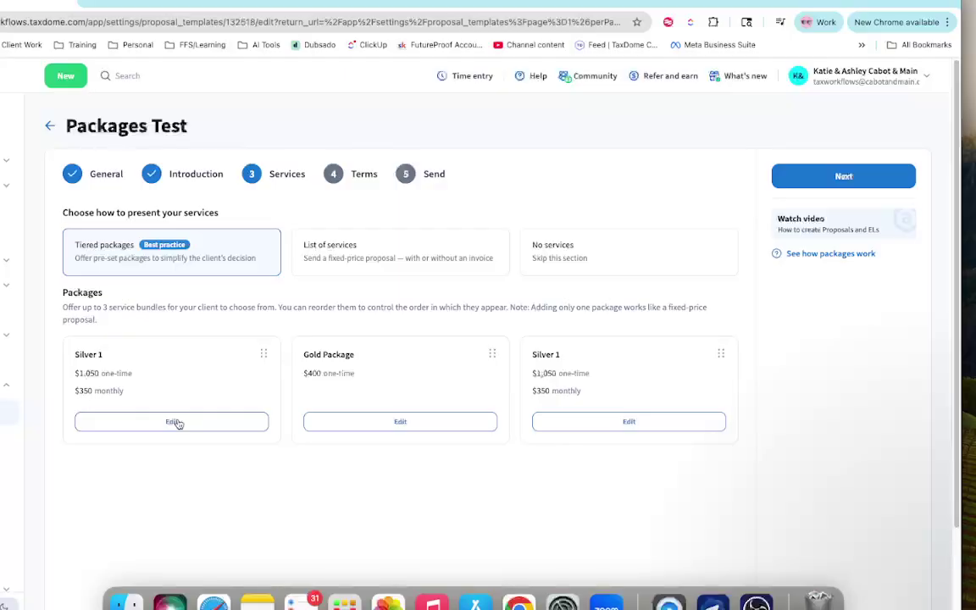
- Proceed through the template's Terms and Send stages, checking the engagement text and email message, and save the template
left_click(843, 179)
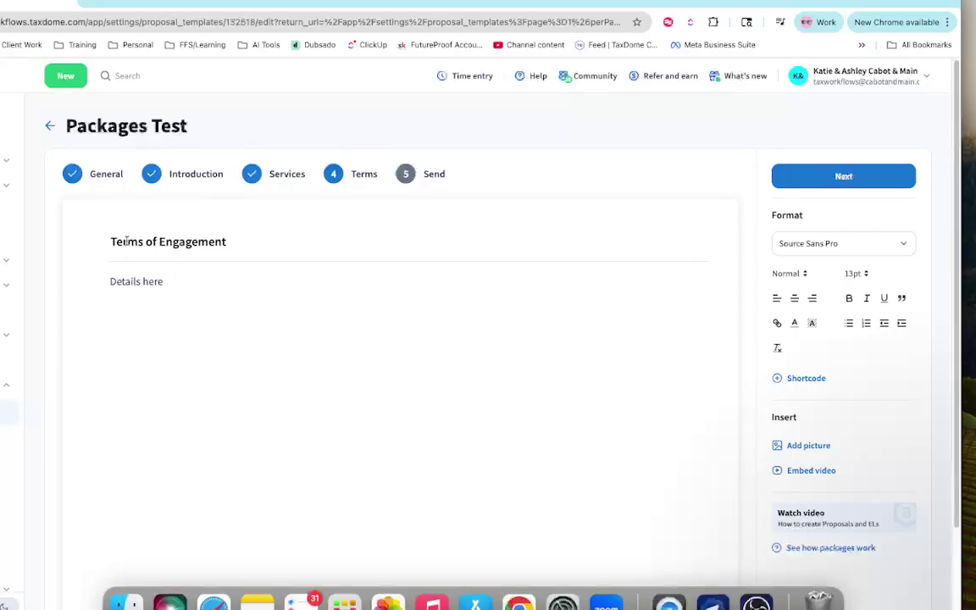
left_click_drag(110, 282, 178, 290)
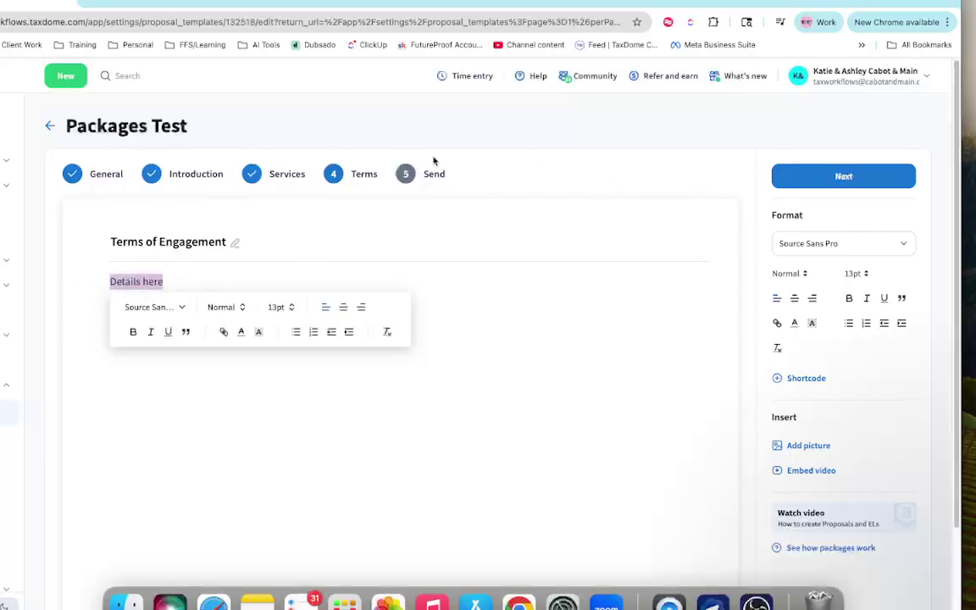
left_click(832, 174)
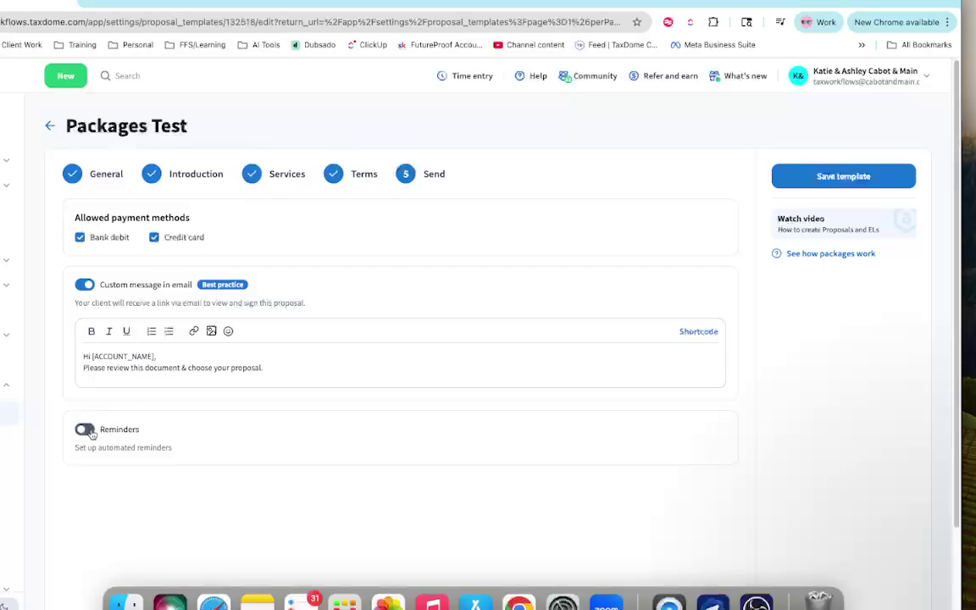
double_click(123, 368)
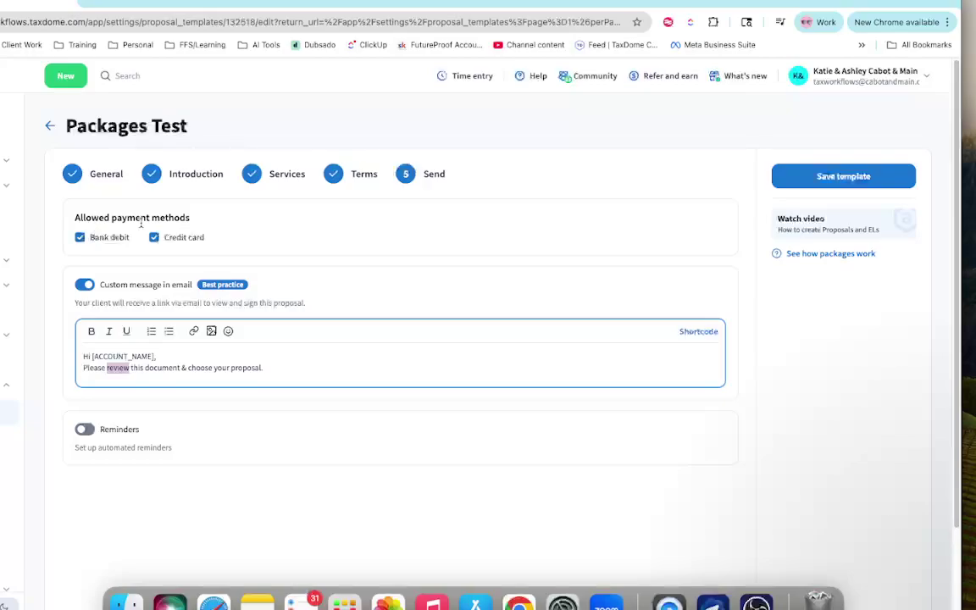
left_click(811, 179)
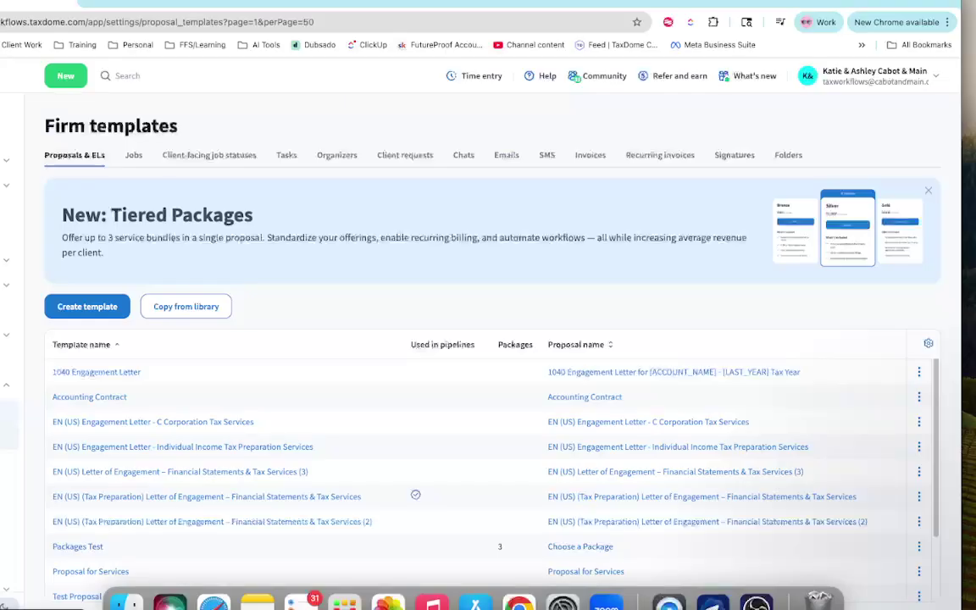
- Start a new proposal/engagement letter for the ABC Inc. account using the Packages Test template
left_click(66, 76)
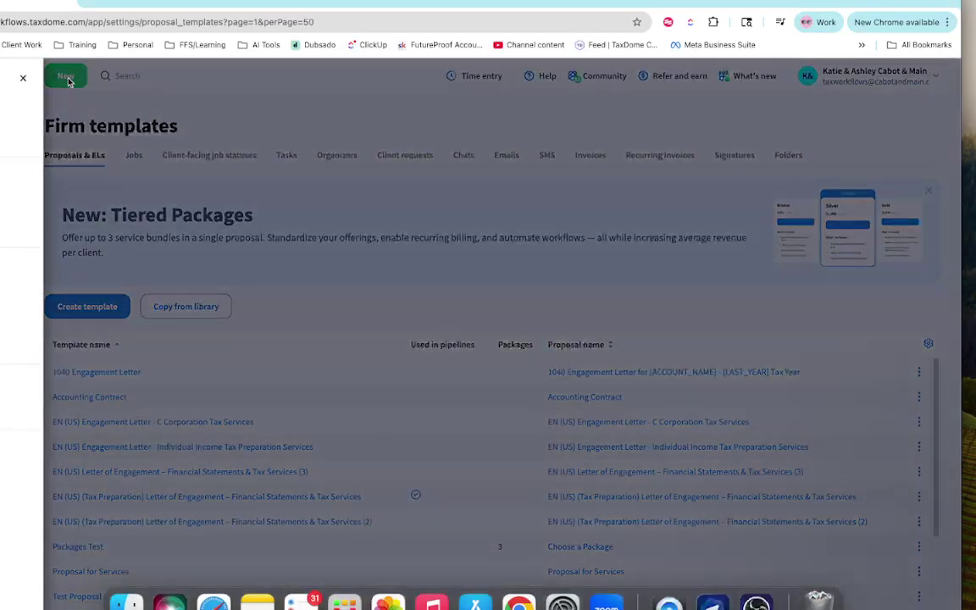
left_click(17, 266)
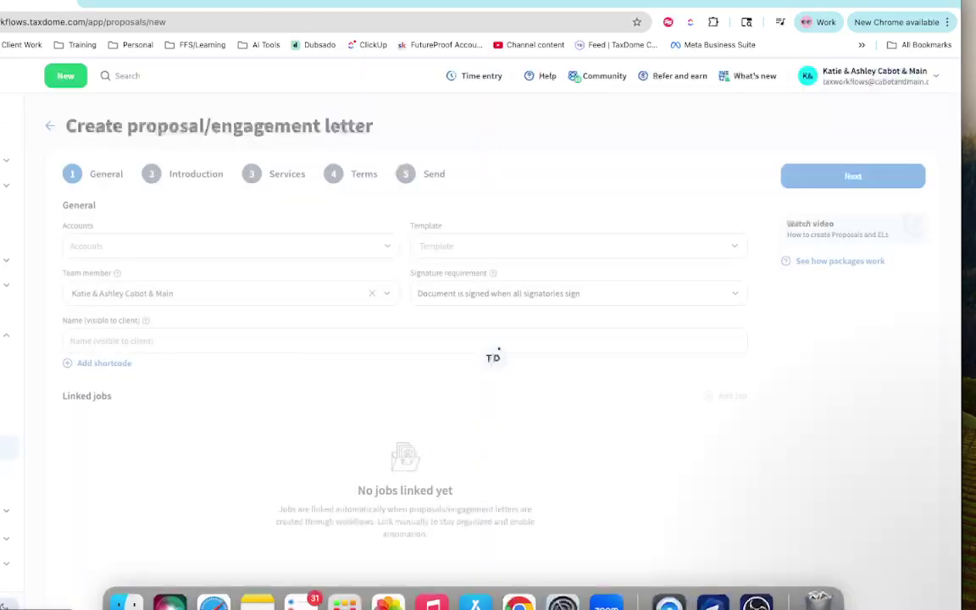
left_click(151, 249)
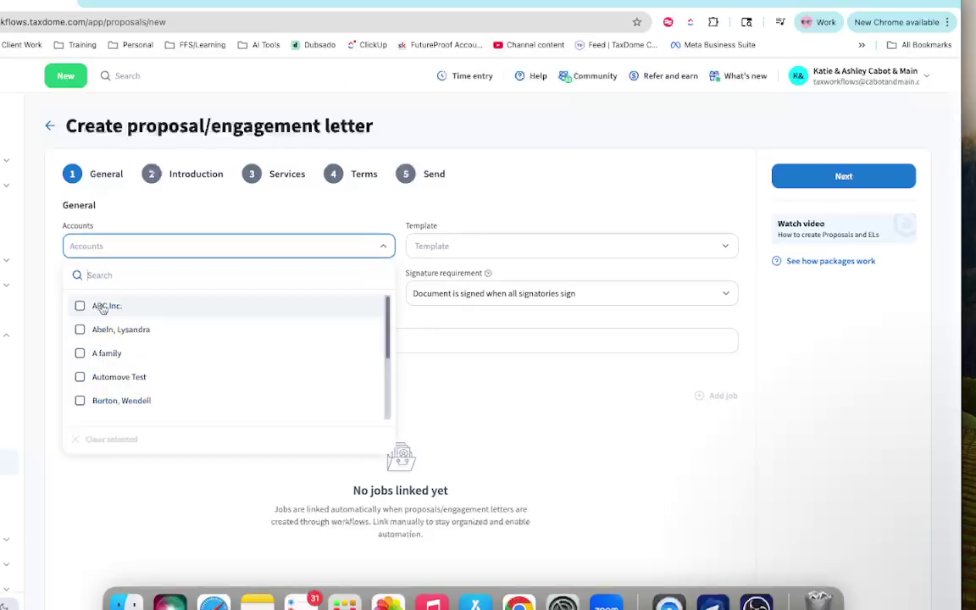
left_click(115, 305)
left_click(509, 216)
left_click(478, 253)
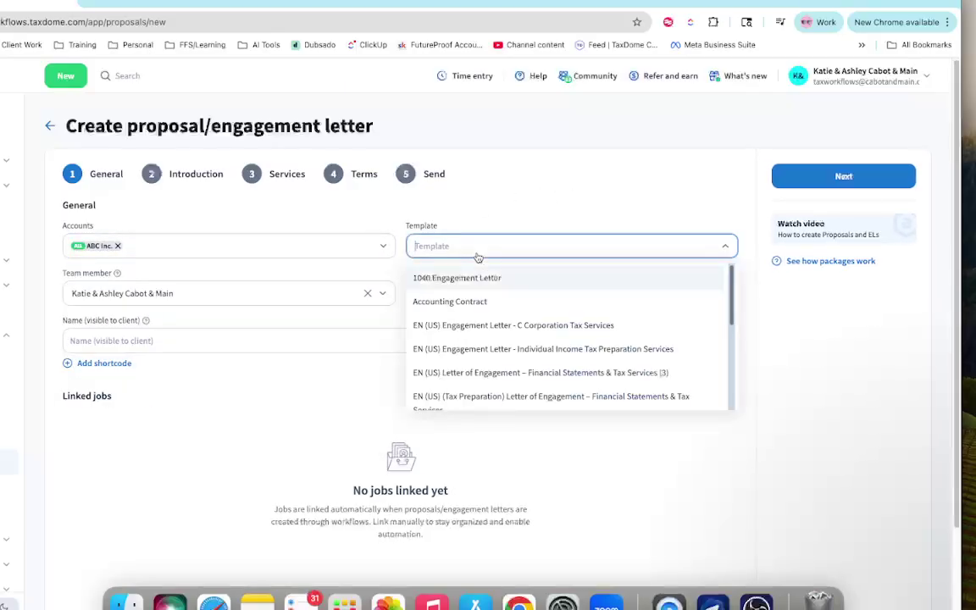
scroll(475, 363, "down", 3)
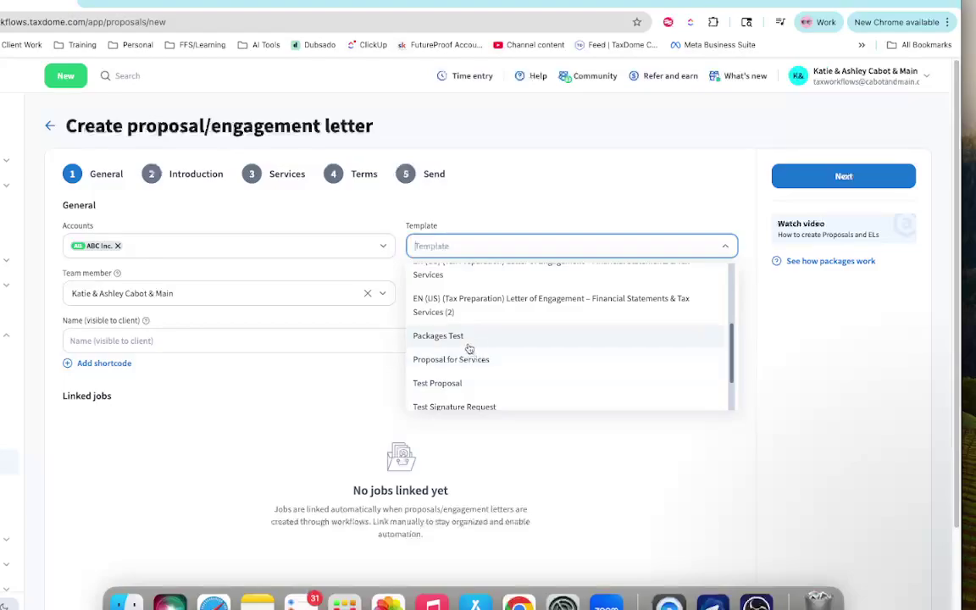
left_click(468, 341)
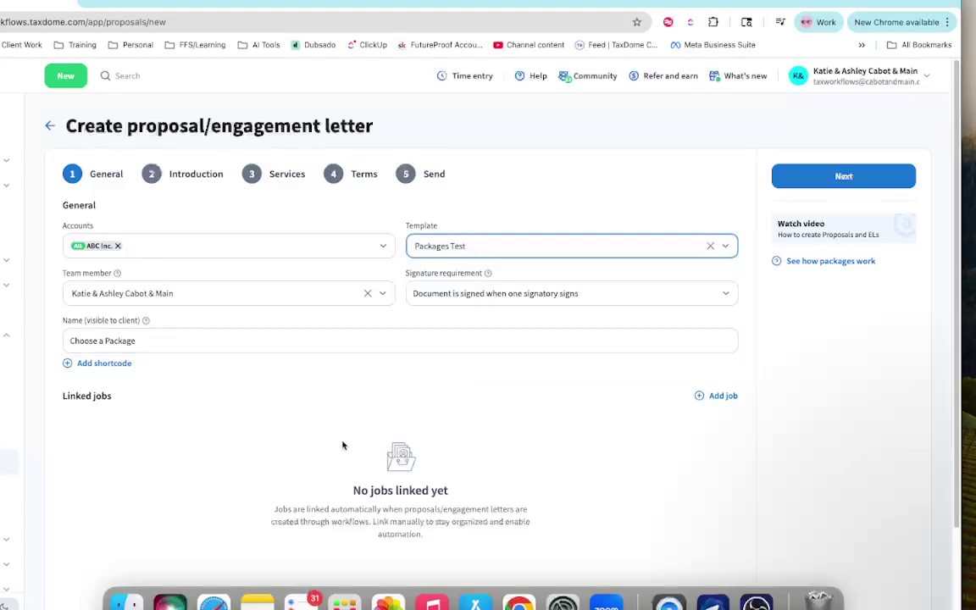
- Advance the new proposal through the General, Introduction and Services stages to the Terms stage
left_click(809, 176)
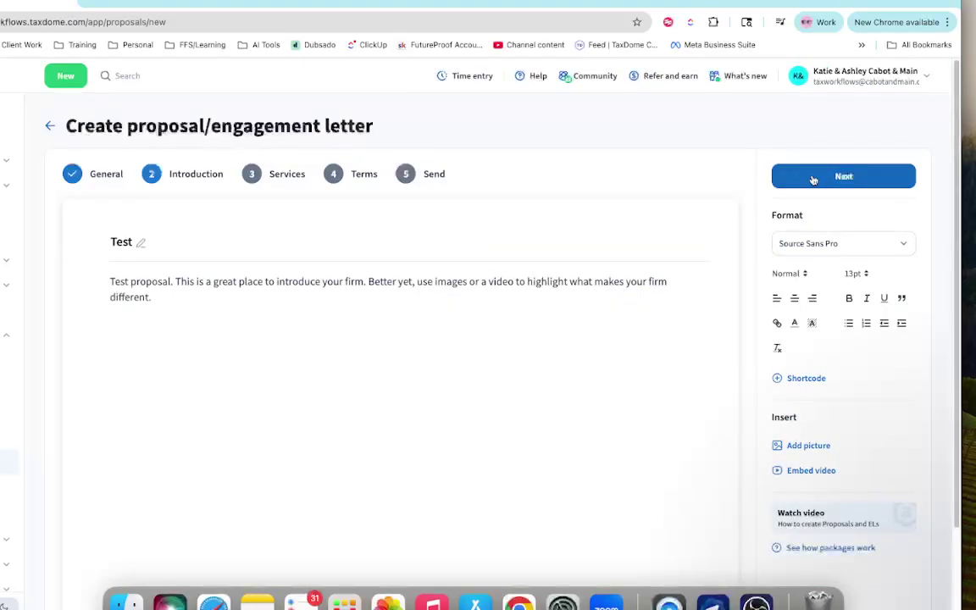
left_click(811, 177)
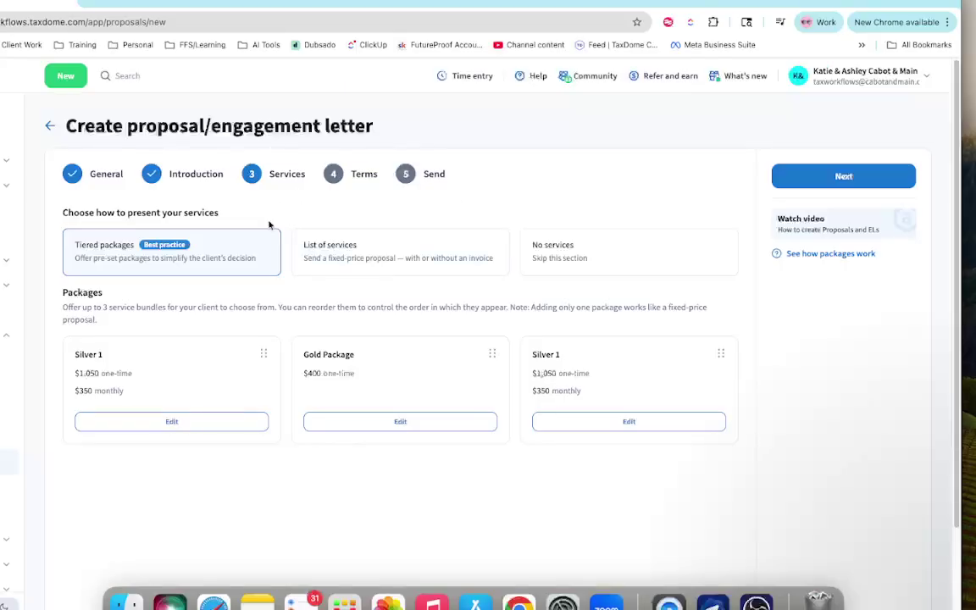
left_click(829, 174)
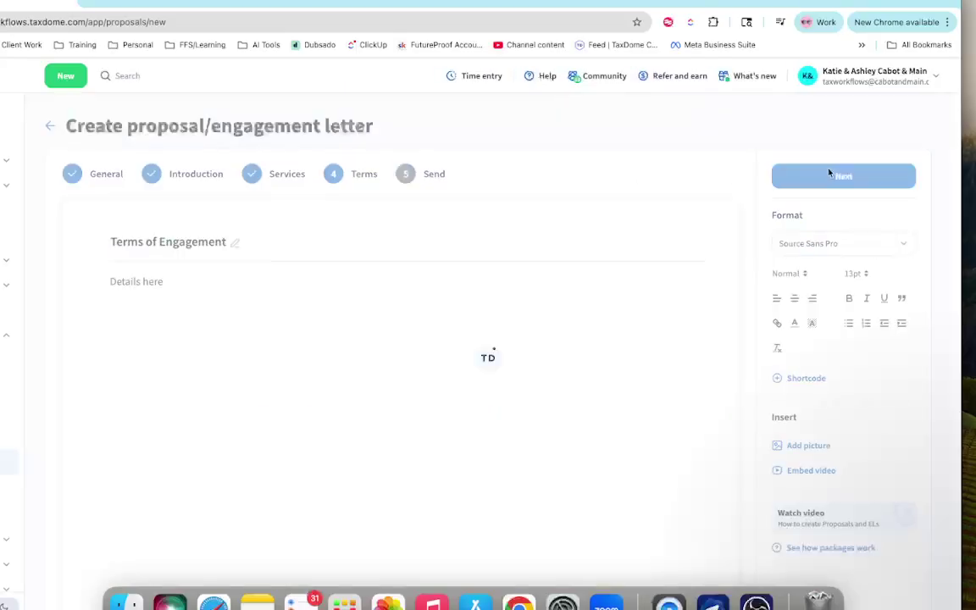